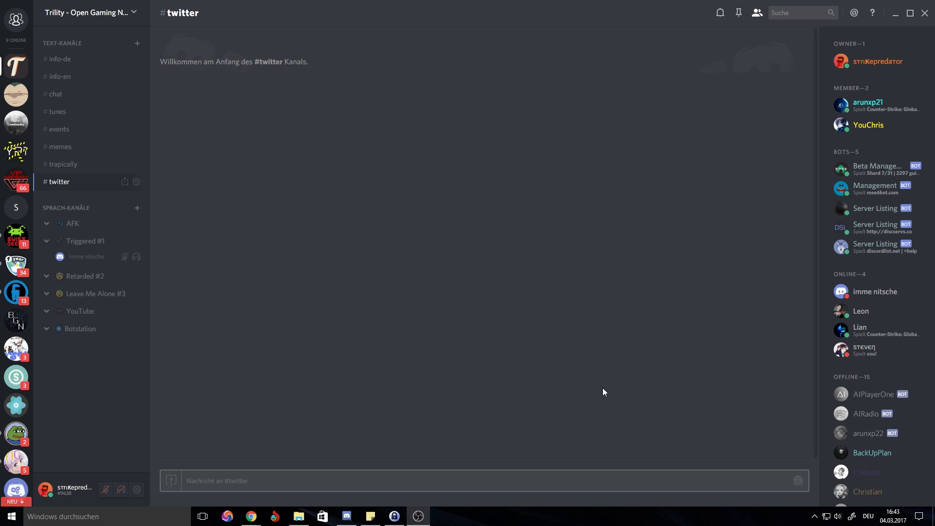
Step: Delete the old Twitter Handle webhook from the Discord server's webhook settings
click(118, 19)
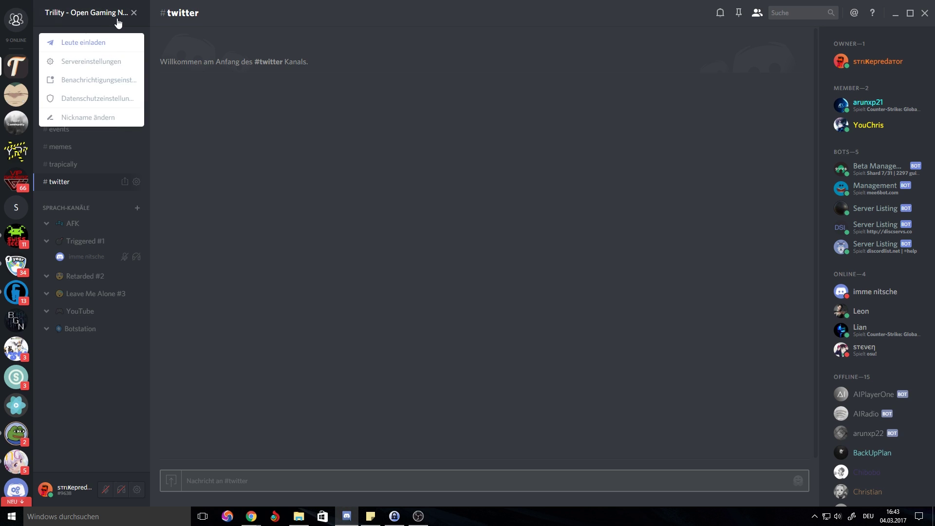
click(116, 62)
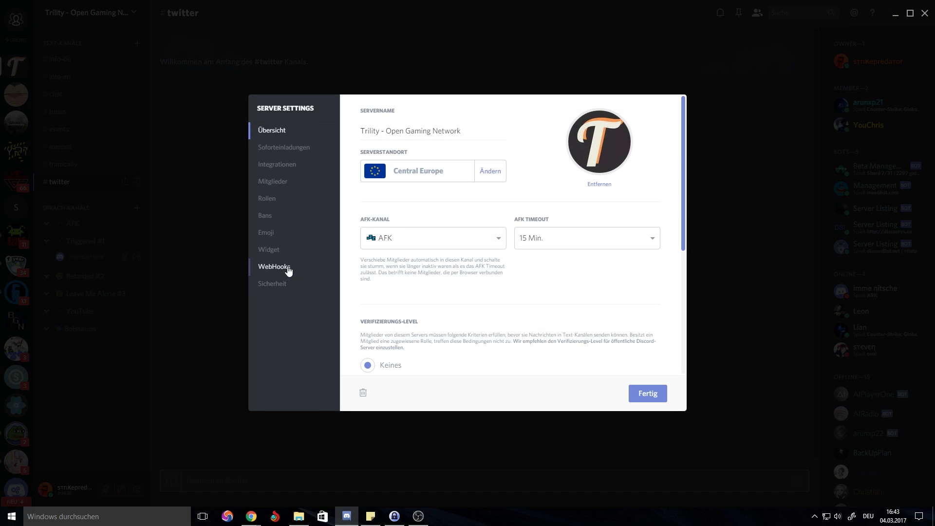
click(288, 268)
click(628, 154)
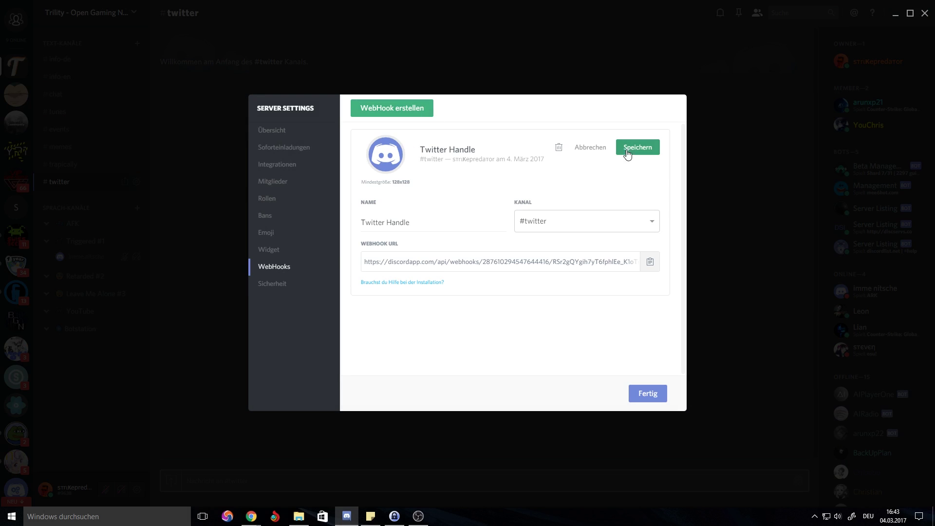
click(558, 148)
click(536, 148)
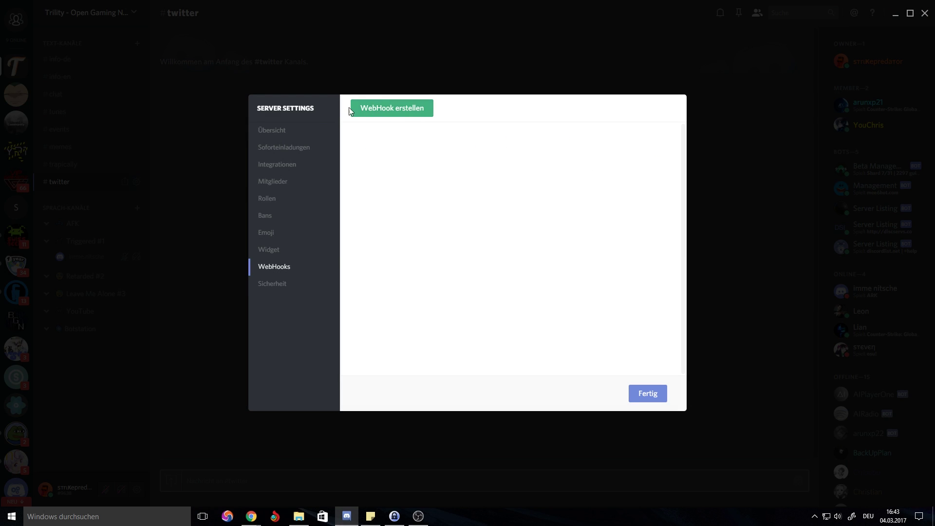
Step: Create a webhook named 'Twitter Handle' on #twitter, copy its URL, and close settings
click(393, 112)
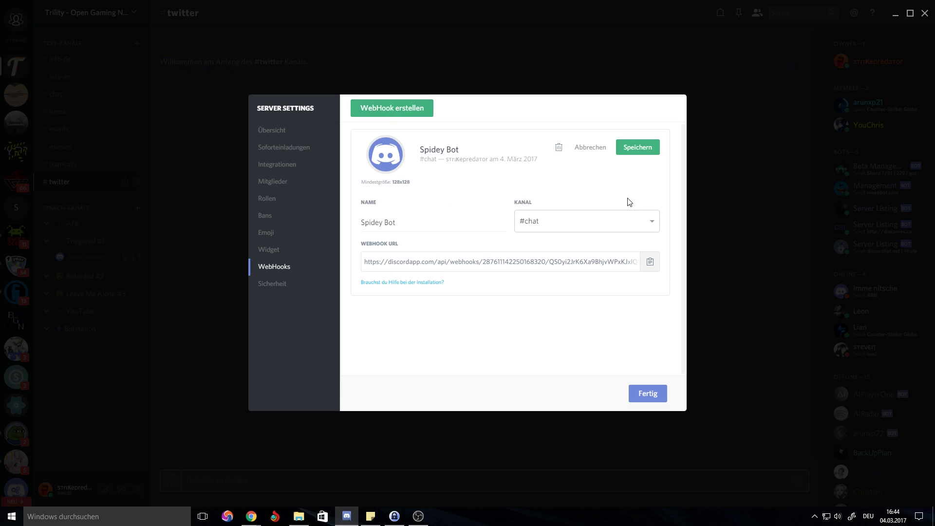
click(545, 222)
scroll(542, 282, down, 1)
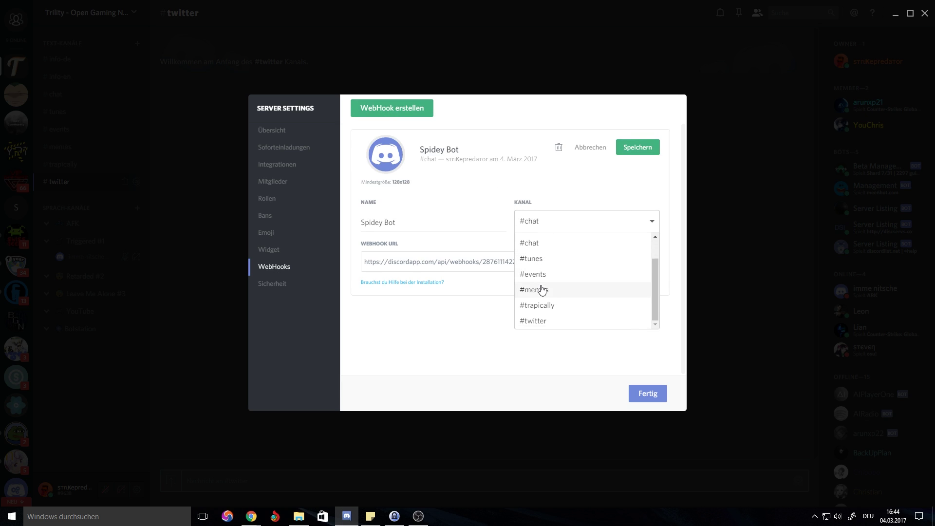
click(544, 322)
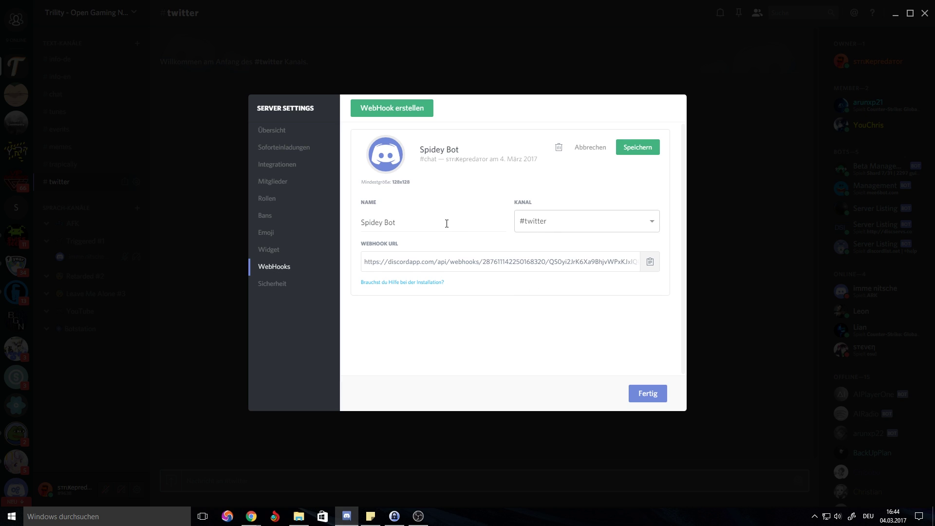
drag(445, 222, 337, 229)
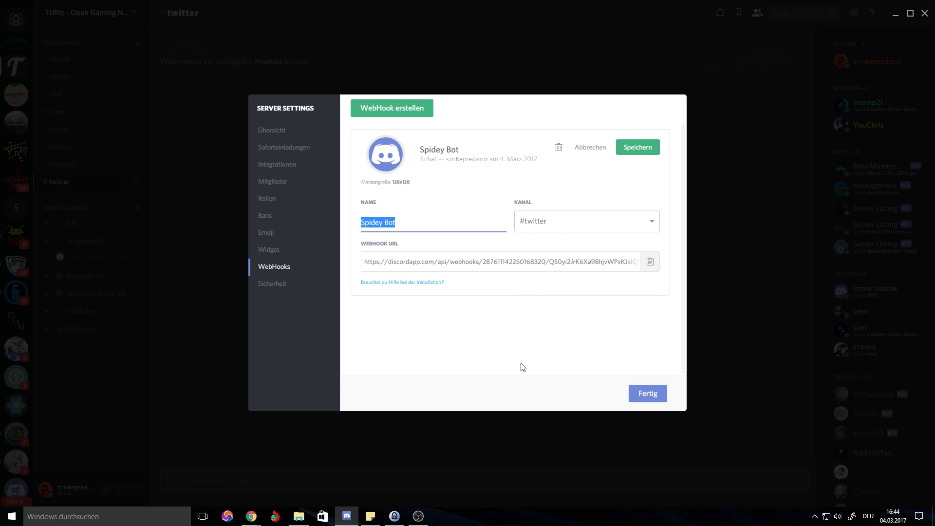
text(Twitter Handle)
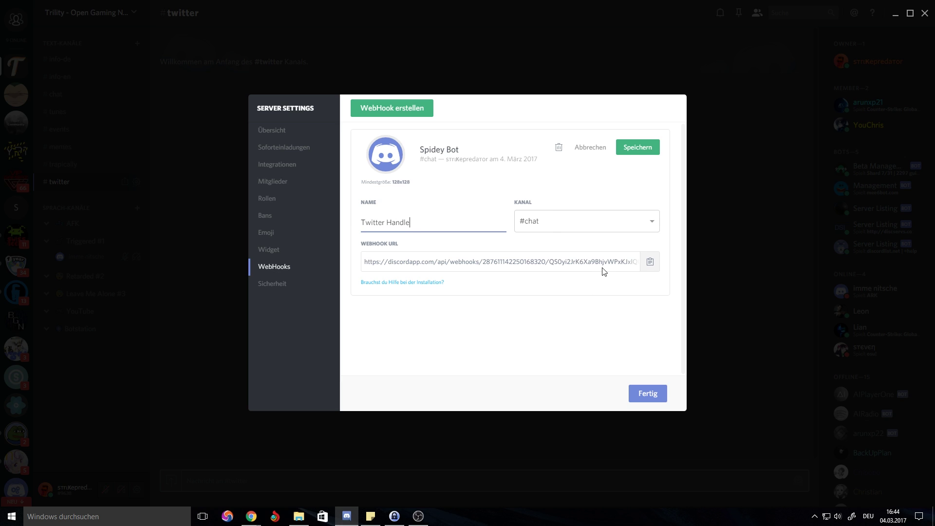
drag(367, 264, 651, 272)
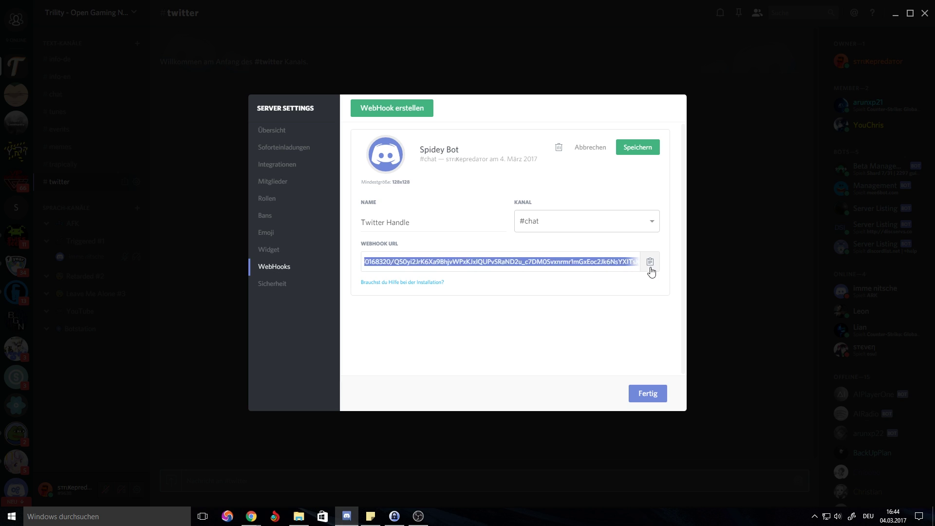
click(615, 374)
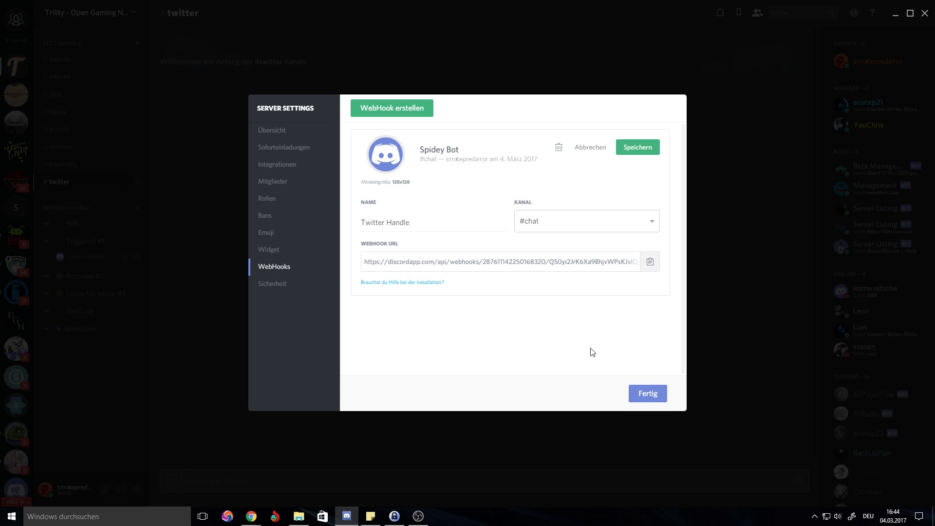
click(647, 392)
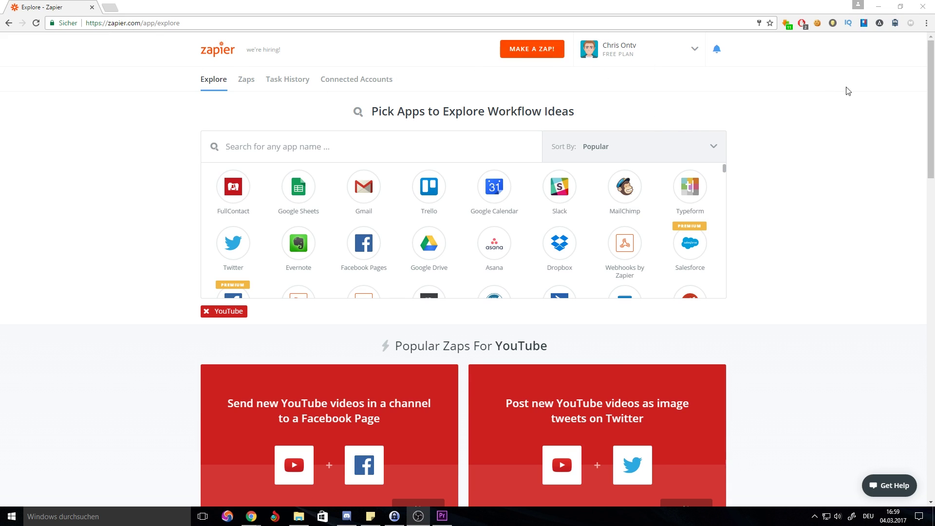
Step: Start a new zap, search 'twitter', and pick Twitter as the trigger app
click(550, 49)
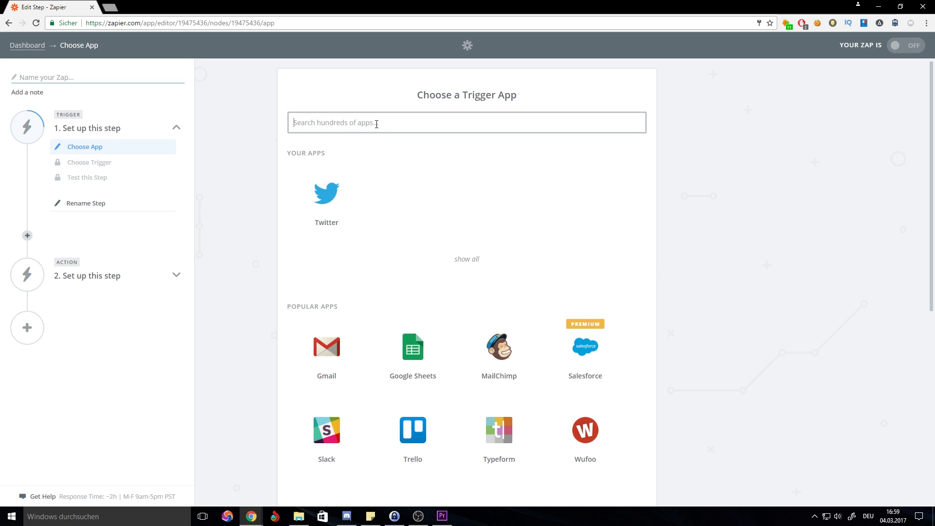
text(twitter)
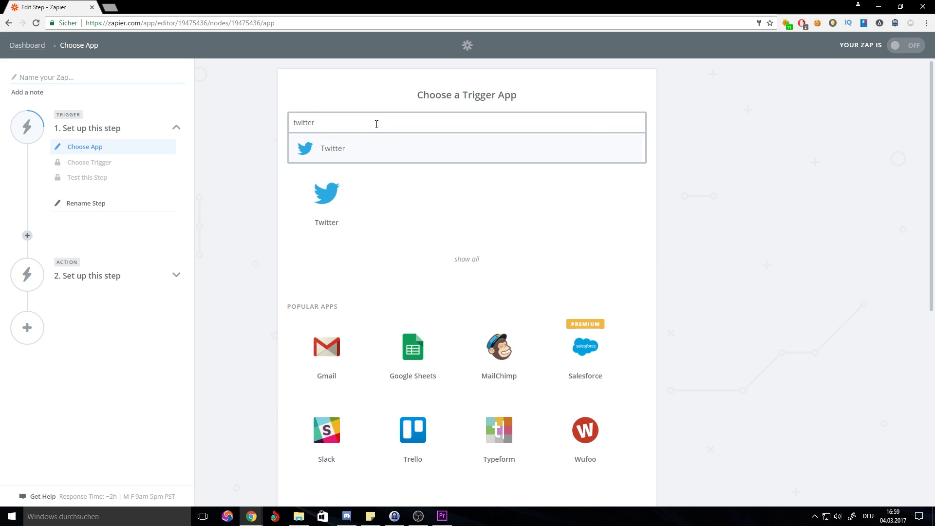
click(336, 155)
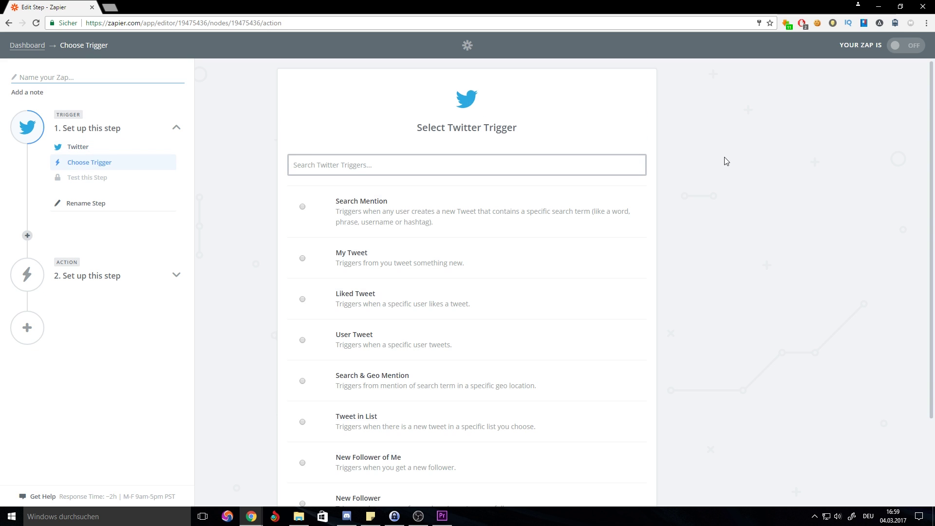
Step: Choose the My Tweet trigger and save the choice
click(302, 261)
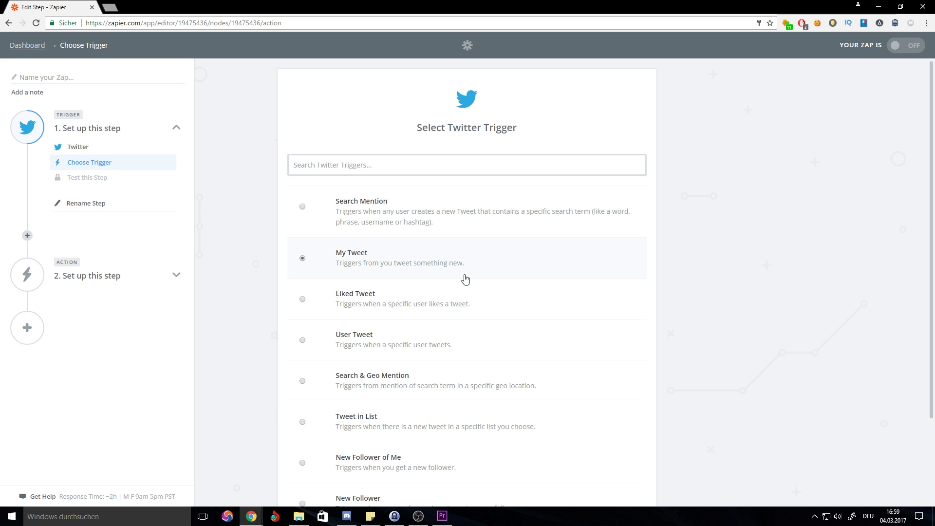
scroll(701, 275, down, 3)
click(626, 446)
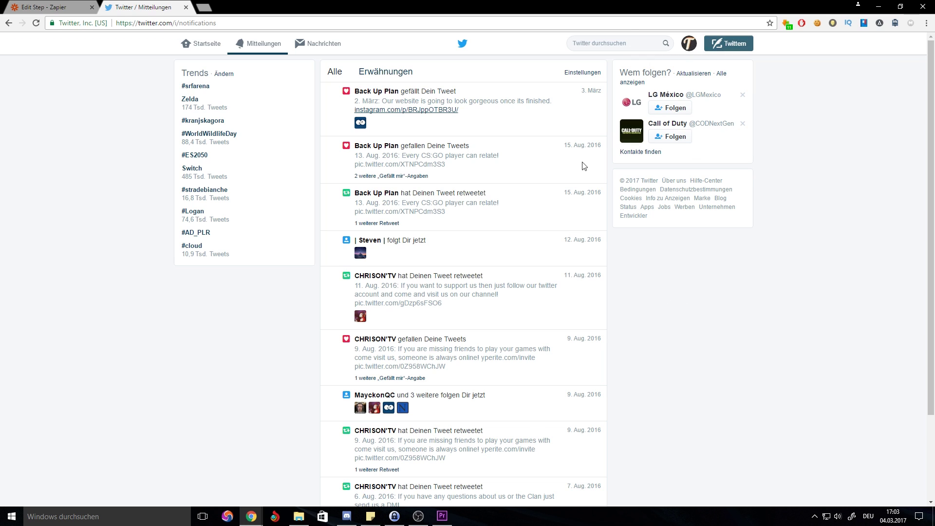
Step: Connect Twitter Account #2 with Auto Follow set to No, authorize Zapier, and test the connection
click(39, 6)
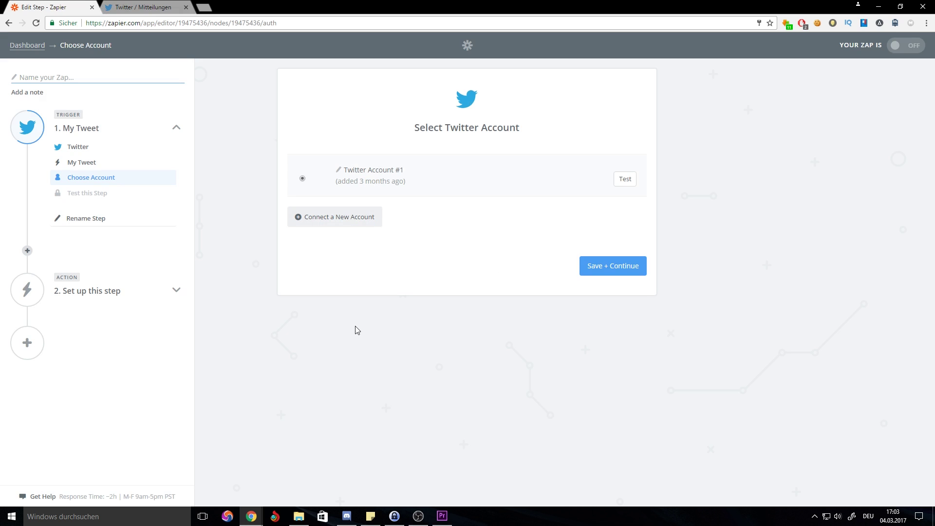
click(344, 227)
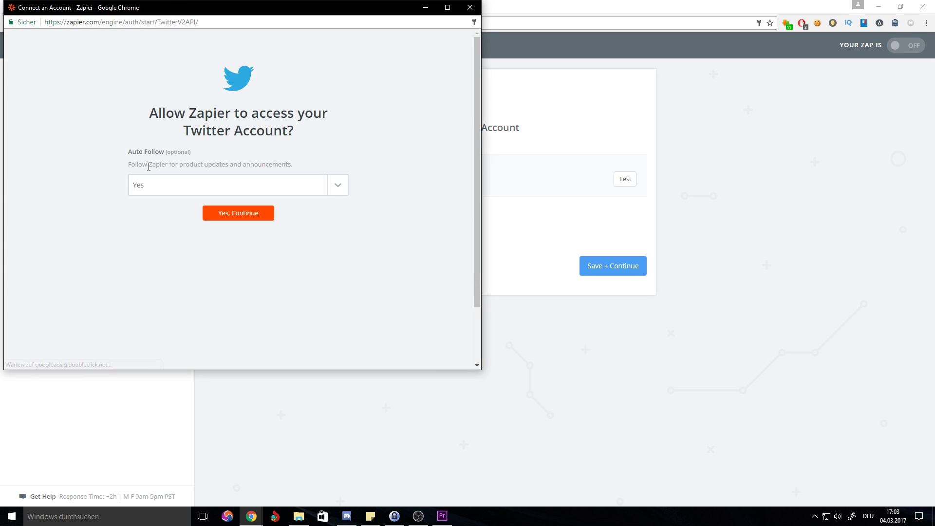
drag(146, 164, 317, 167)
click(237, 166)
click(365, 165)
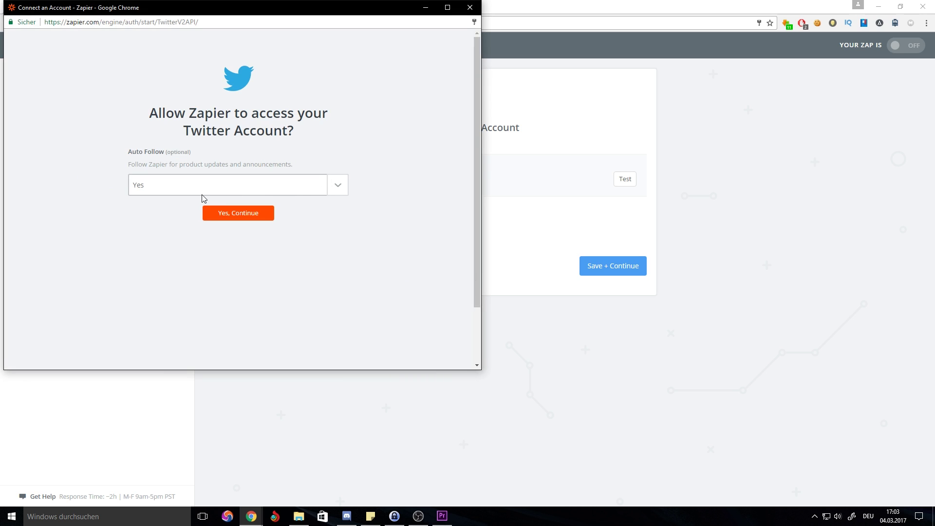
click(156, 191)
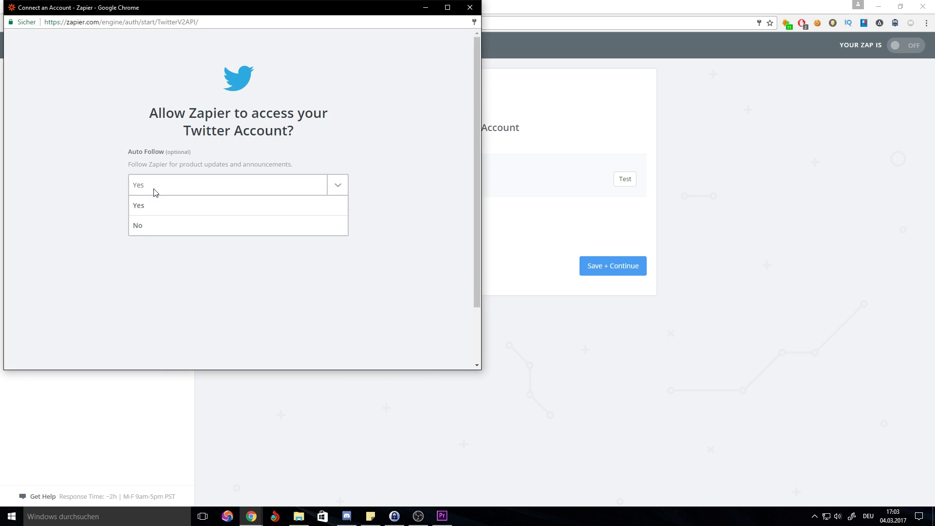
click(152, 230)
click(242, 212)
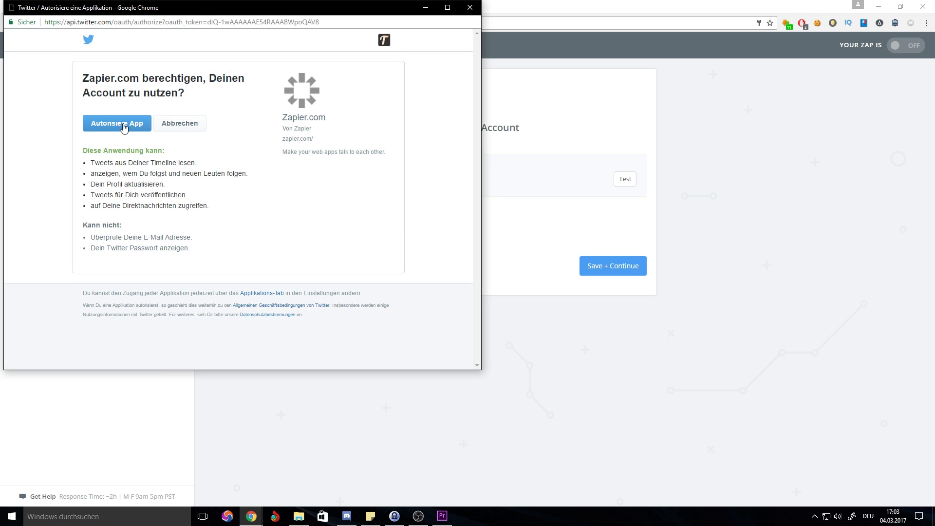
click(124, 128)
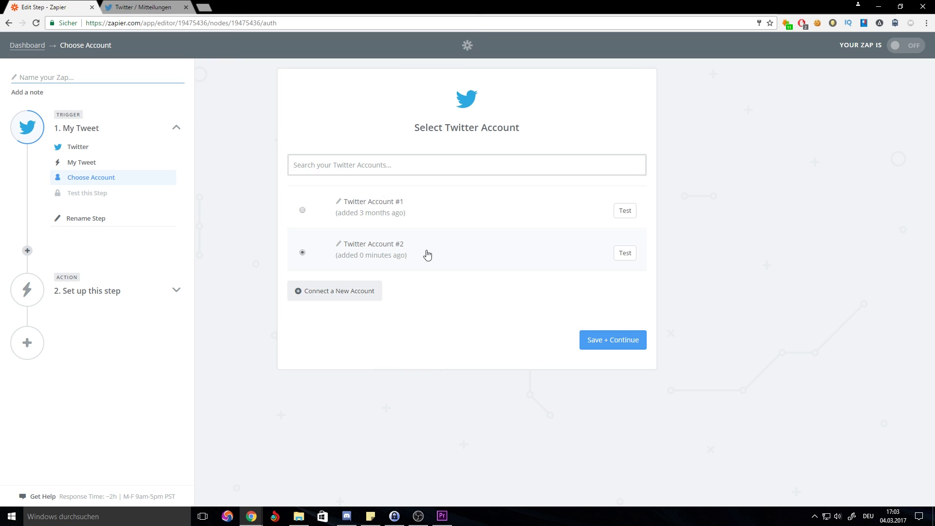
click(626, 254)
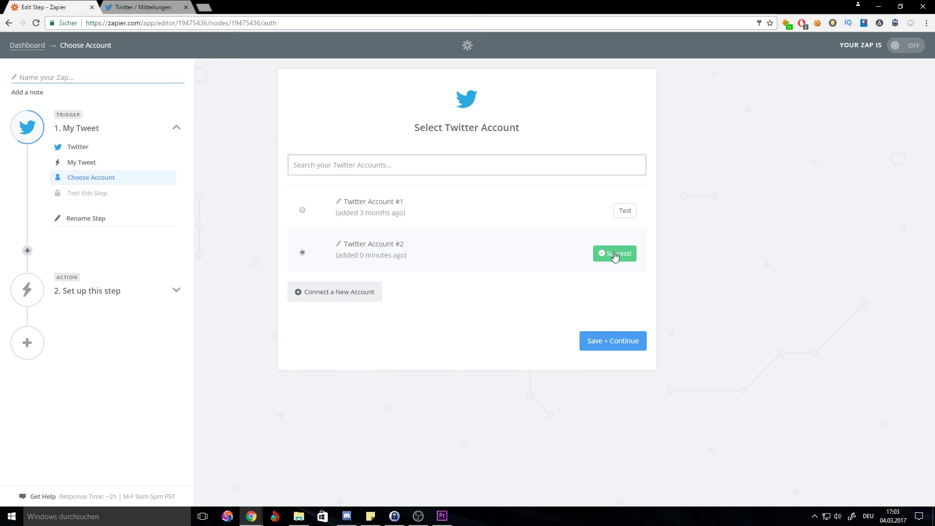
Step: Save the Twitter account choice and review the recent-tweet reminder on the test page
click(604, 343)
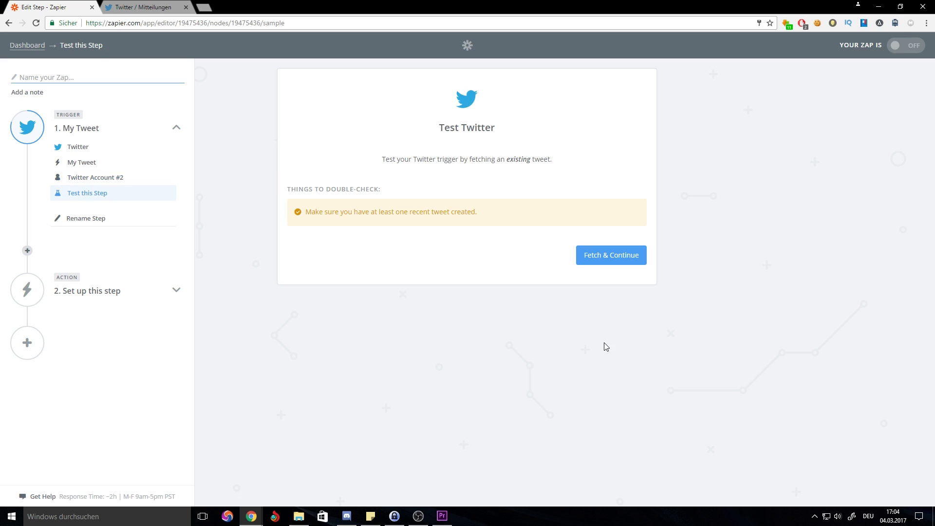
drag(379, 212, 479, 214)
click(522, 290)
drag(286, 189, 457, 190)
click(479, 283)
drag(303, 212, 479, 213)
click(504, 308)
Step: Open the Trility Twitter profile to confirm a recent tweet exists
click(175, 3)
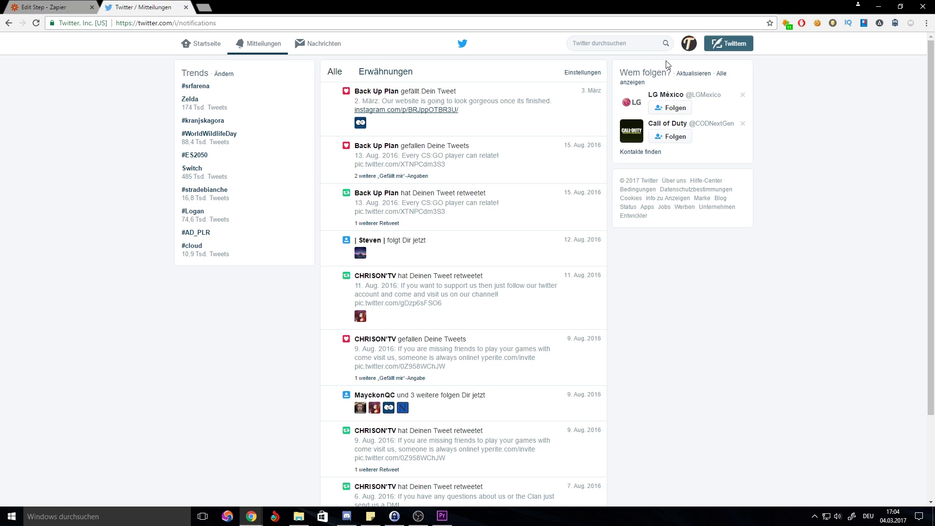
click(688, 45)
click(656, 83)
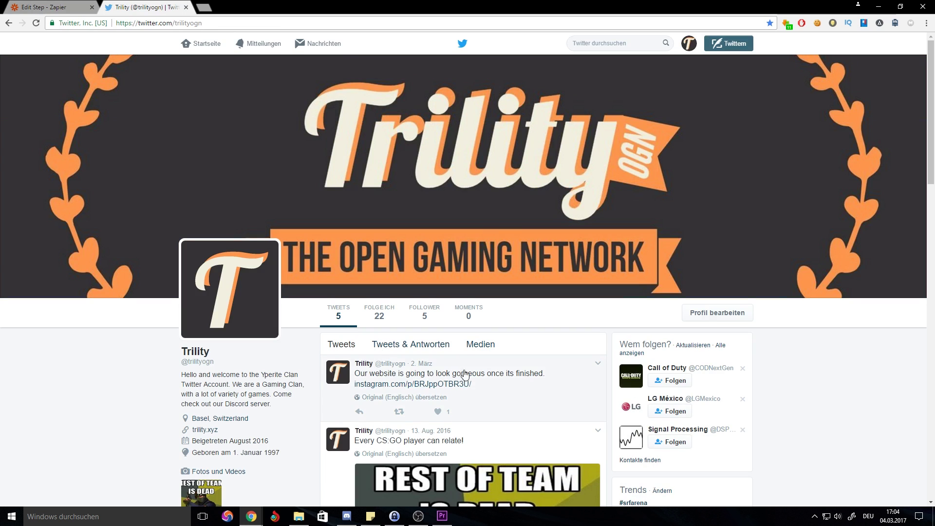
Step: Fetch a sample tweet in Zapier so the trigger test reads Test Successful!
click(59, 6)
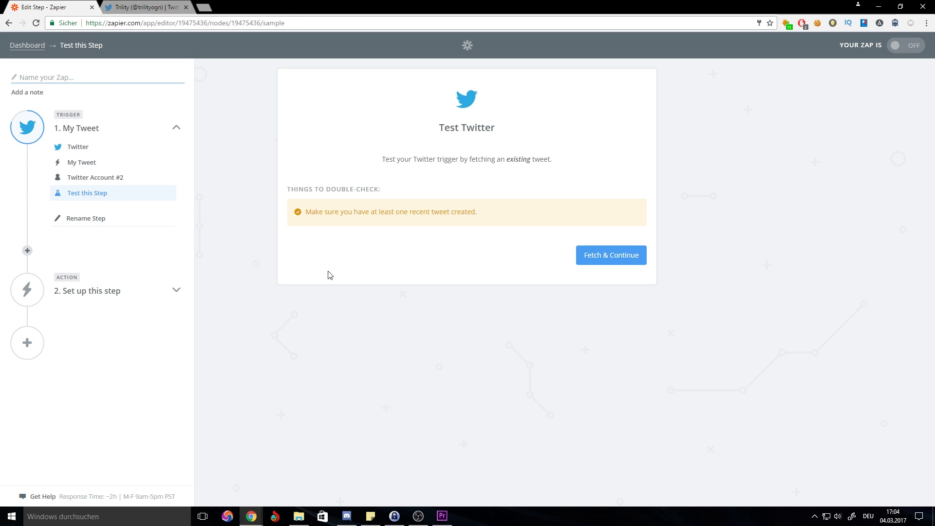
click(600, 262)
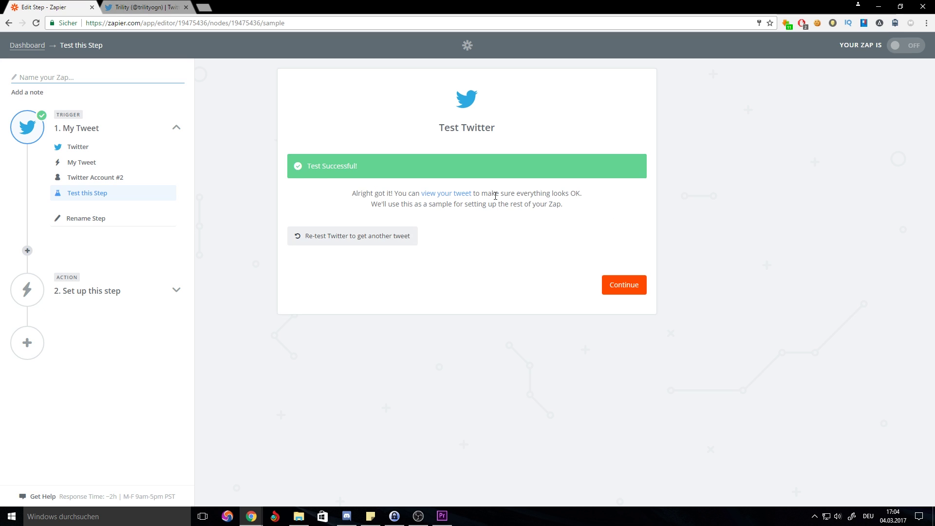
drag(306, 166, 369, 176)
click(481, 310)
Step: Set the action to Webhooks by Zapier with POST, save, and place the caret in URL
click(631, 289)
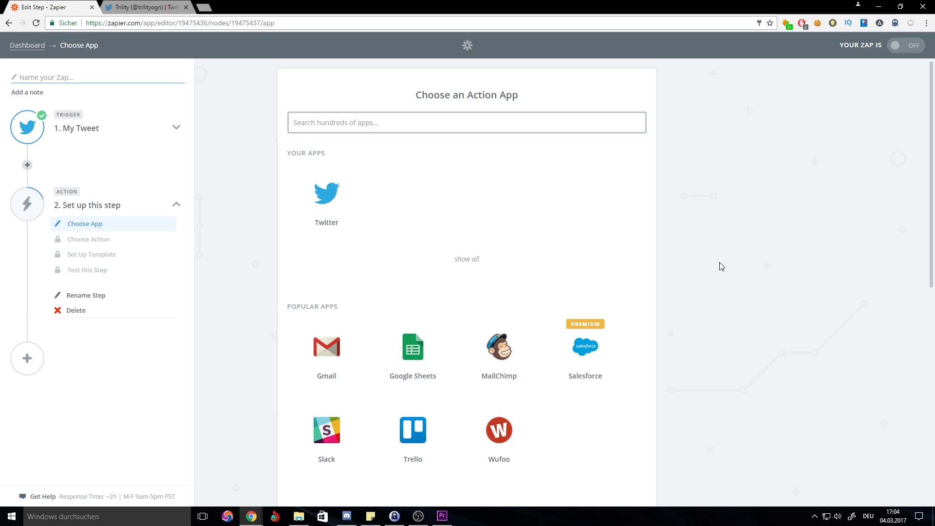
scroll(633, 263, down, 6)
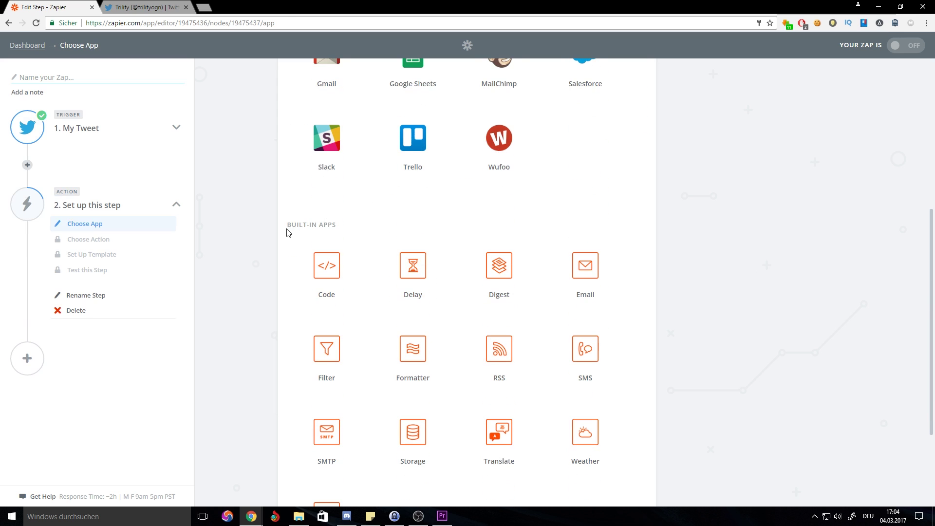
drag(288, 229, 465, 244)
click(777, 259)
scroll(720, 274, down, 2)
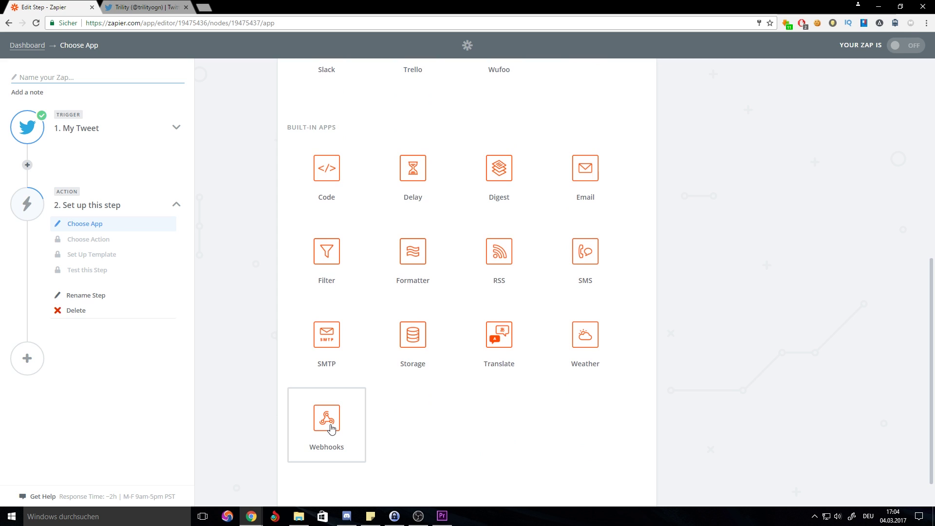
click(329, 423)
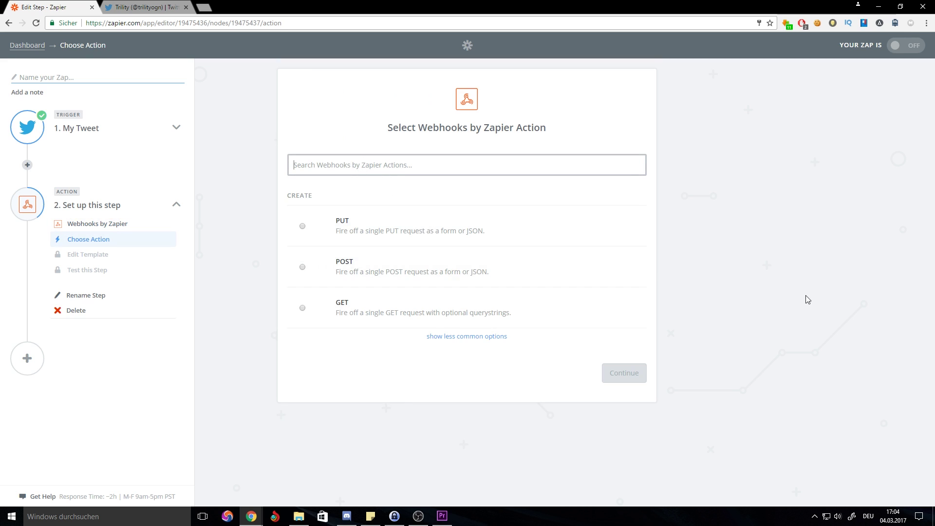
click(300, 269)
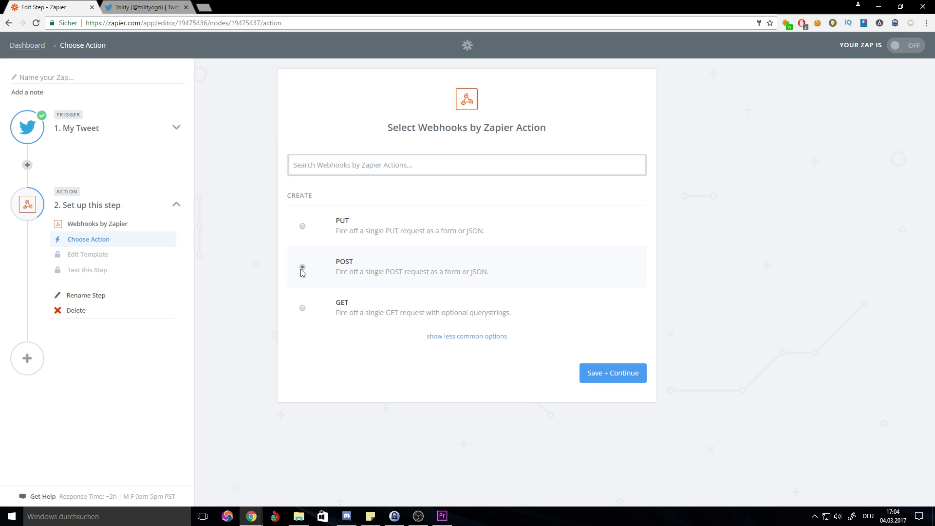
click(622, 375)
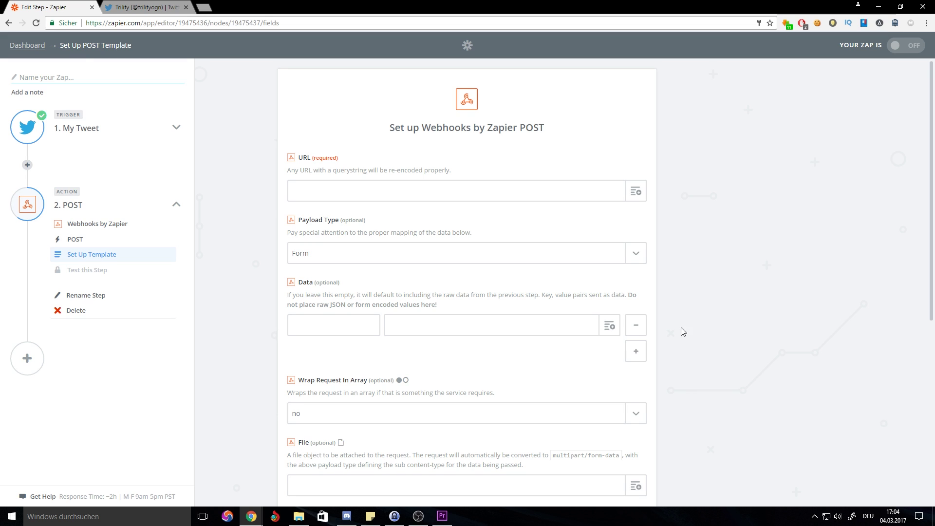
click(351, 188)
Step: Rename the Discord server's Spidey Bot webhook to 'Twitter Handle'
click(346, 516)
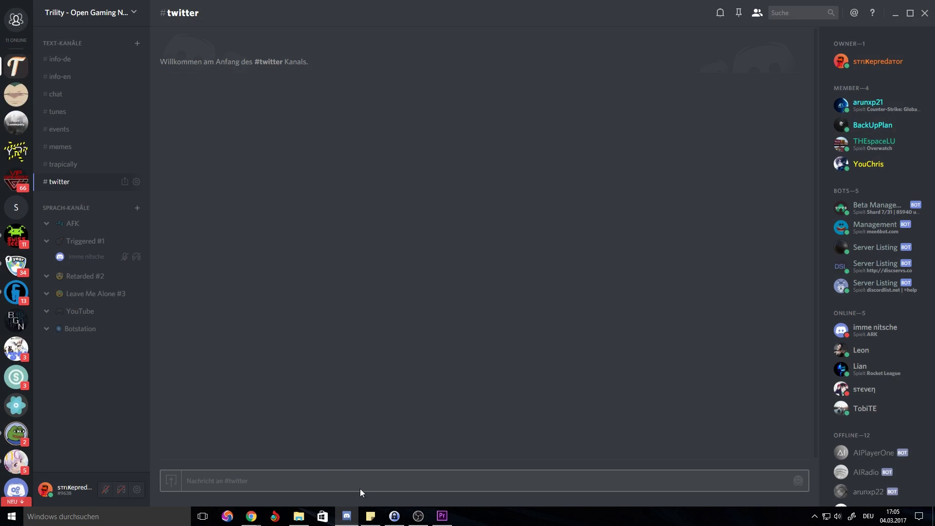
click(100, 16)
click(84, 67)
click(298, 274)
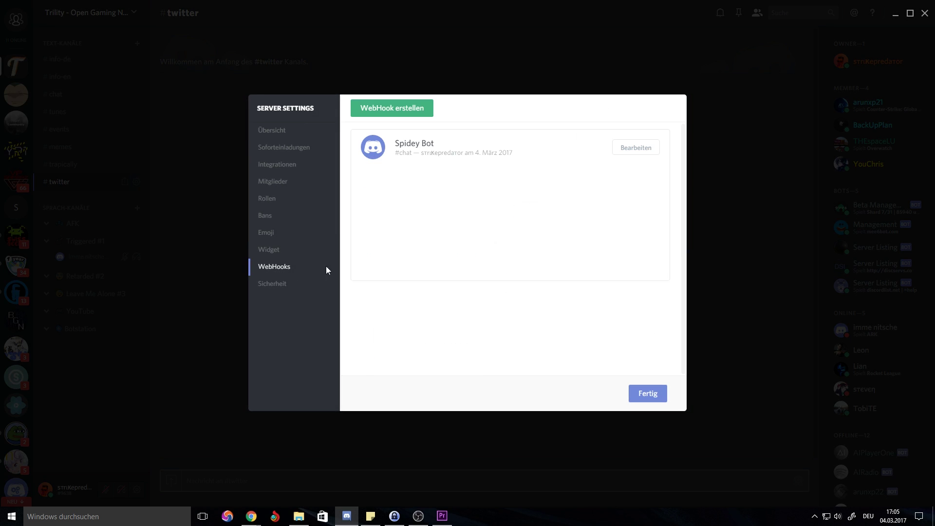
click(633, 147)
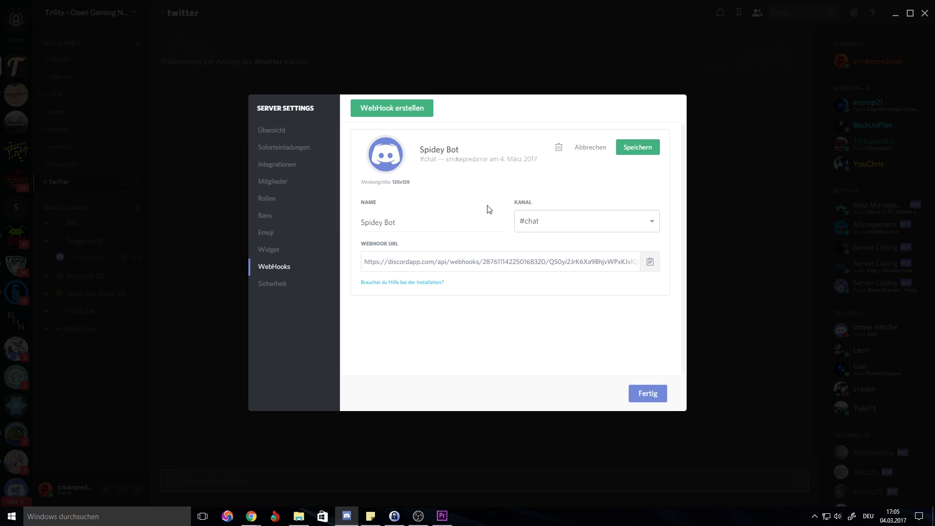
drag(395, 222, 216, 244)
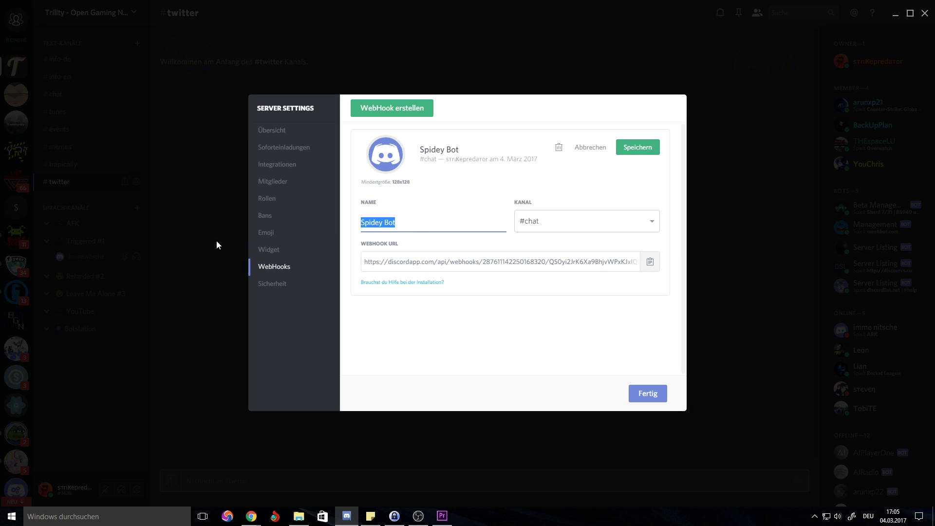
text(Twitter Handle)
click(440, 302)
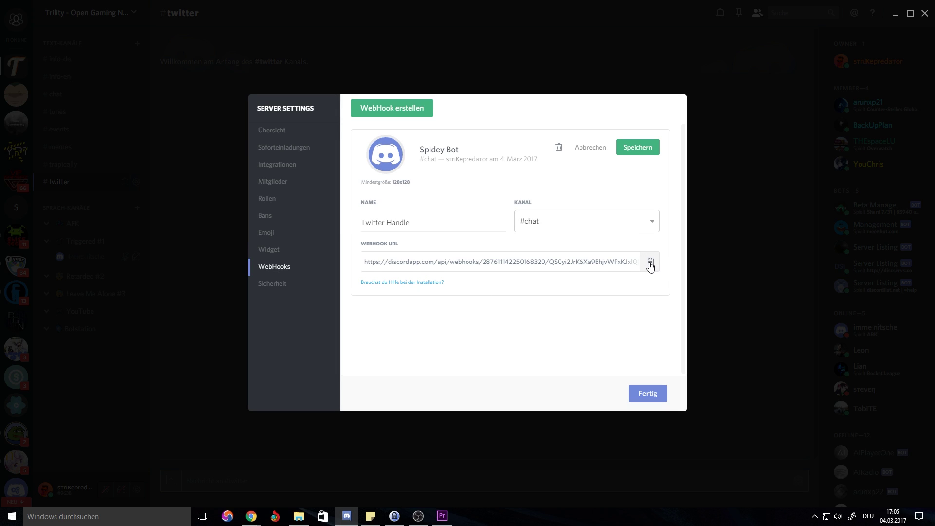
Step: Point the webhook at #twitter, copy its URL, save, and close the server settings
click(633, 225)
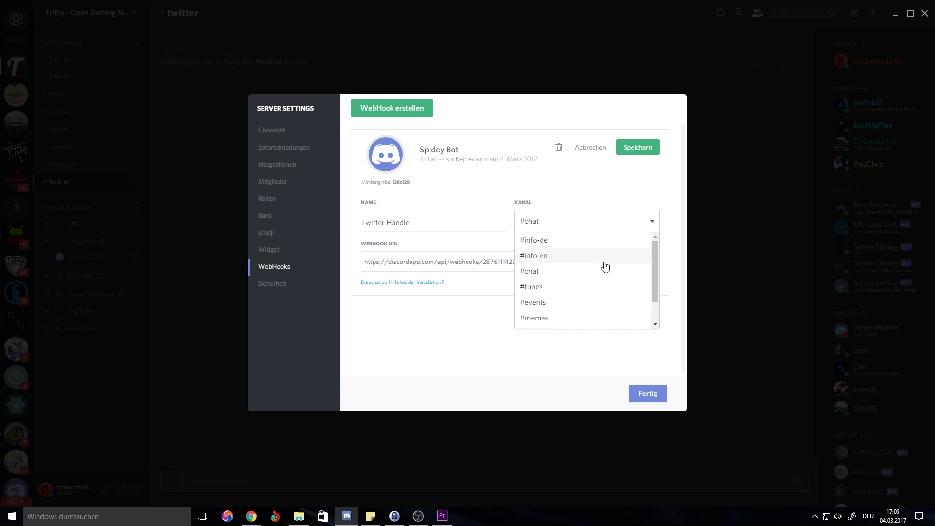
scroll(592, 319, down, 2)
click(591, 319)
click(655, 263)
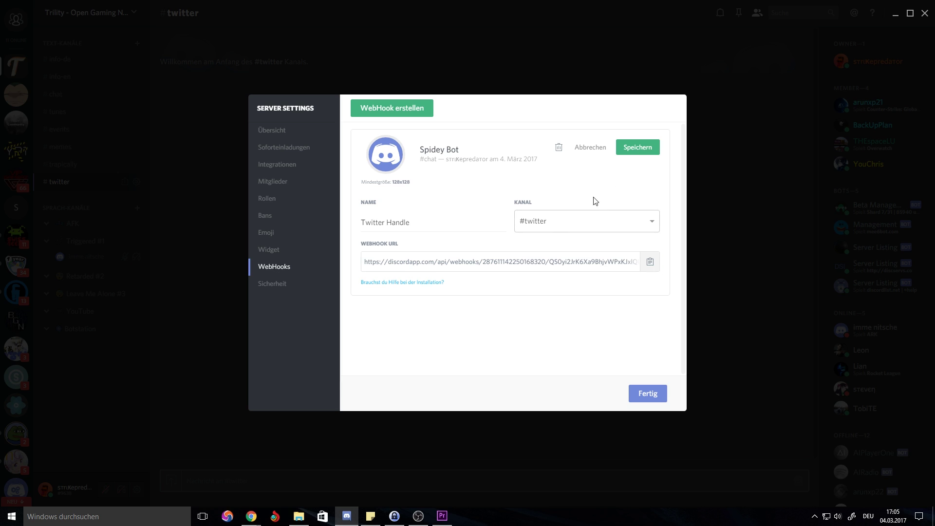
click(637, 148)
click(648, 393)
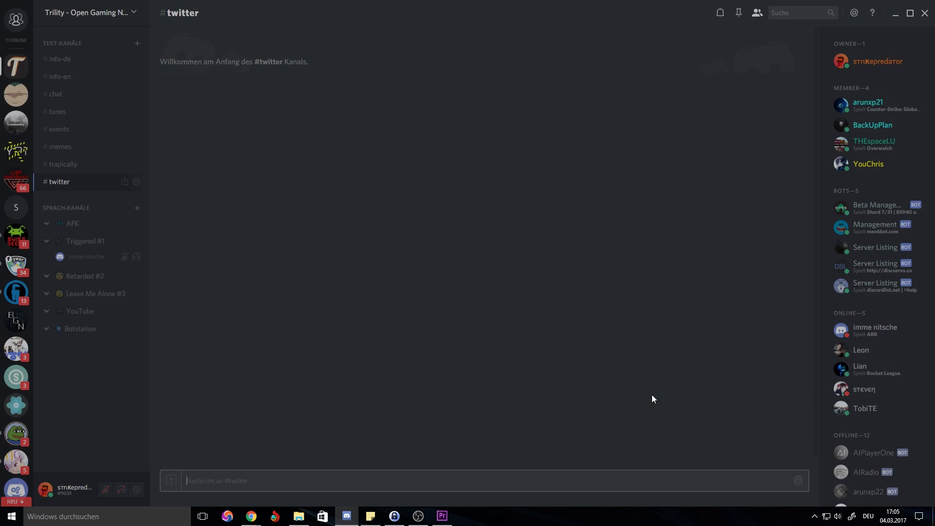
Step: Paste the Discord webhook URL into the URL field and set Payload Type to Json
click(895, 14)
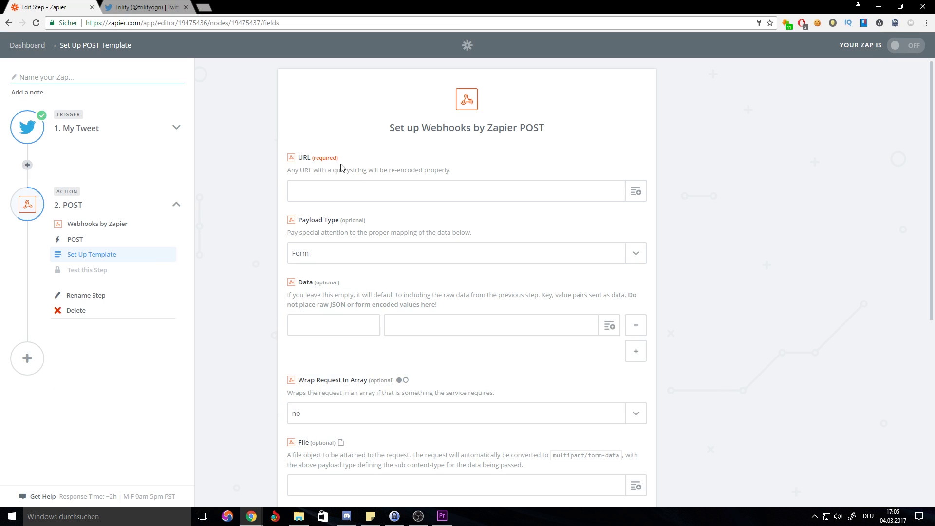
drag(283, 169, 471, 171)
click(529, 176)
click(312, 188)
drag(281, 173, 455, 172)
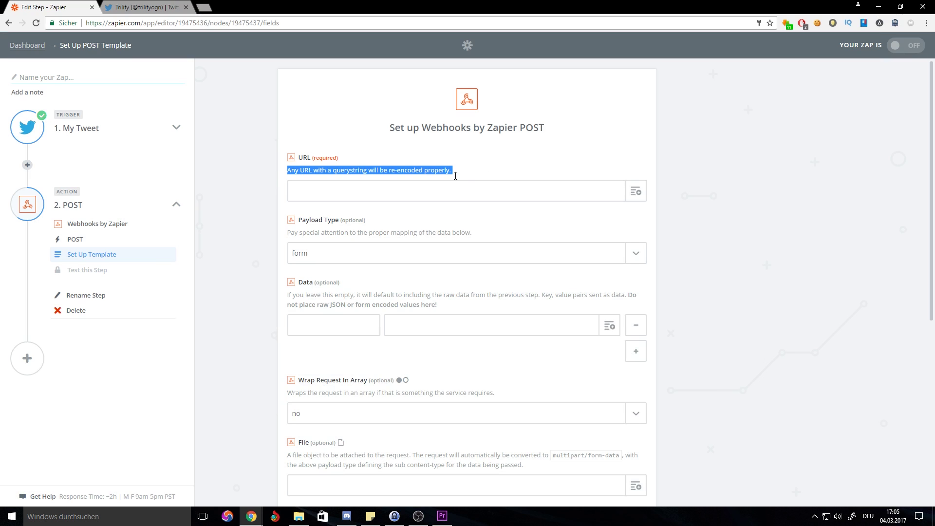
click(426, 192)
key(ctrl+v)
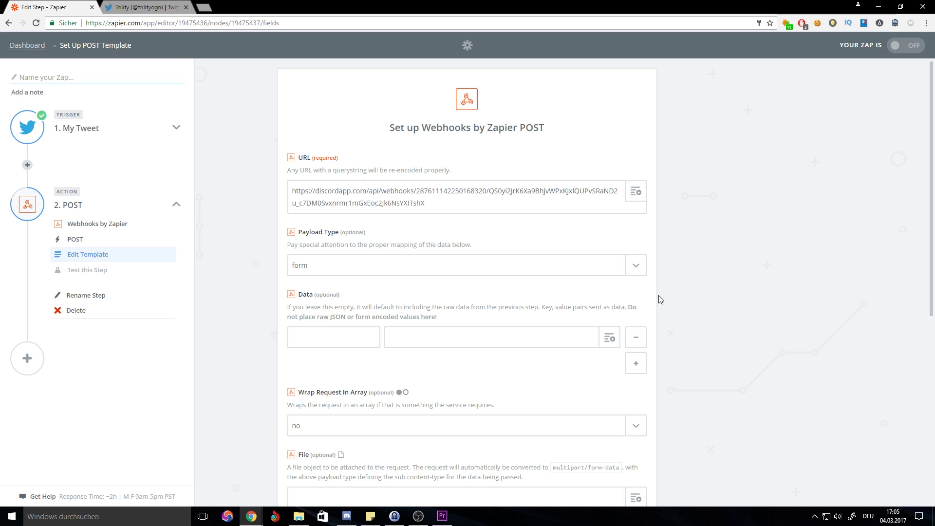
click(644, 274)
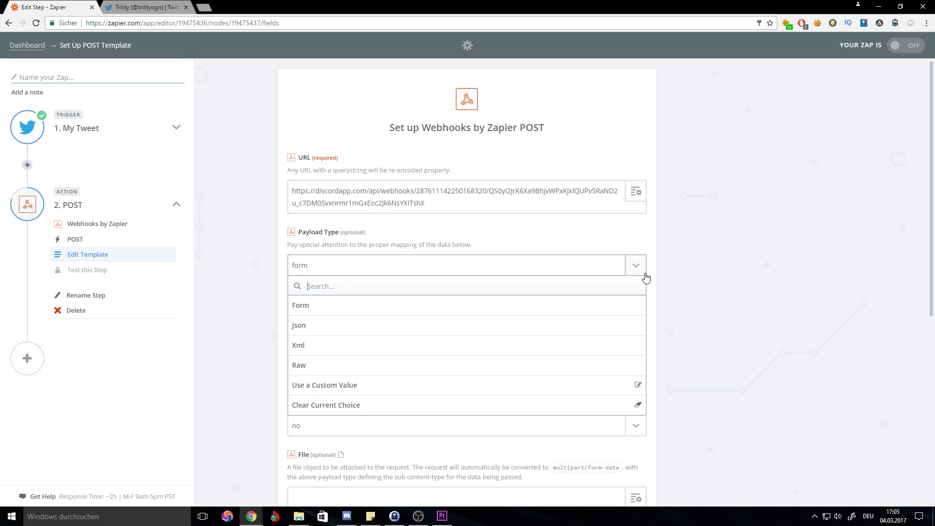
click(422, 327)
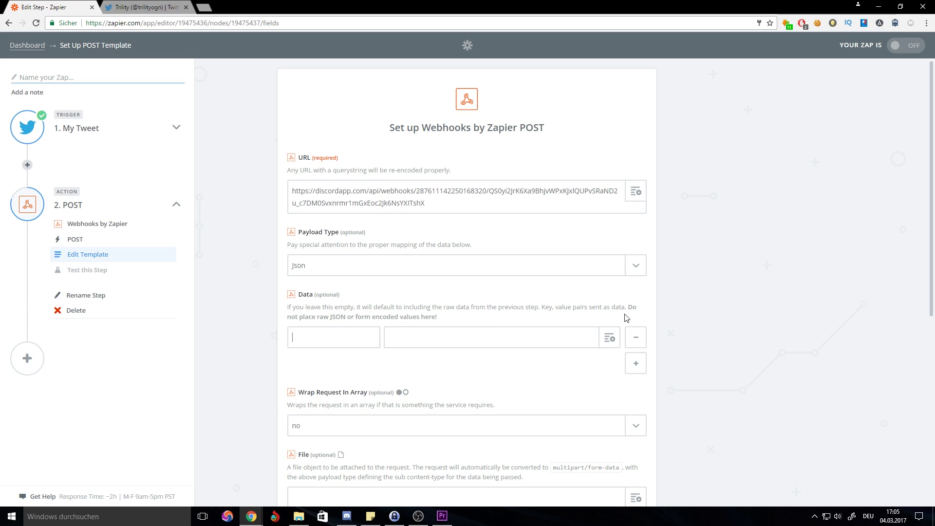
Step: Add a data key 'username' mapped to the tweet's User Name
scroll(653, 317, down, 2)
click(355, 245)
text(username)
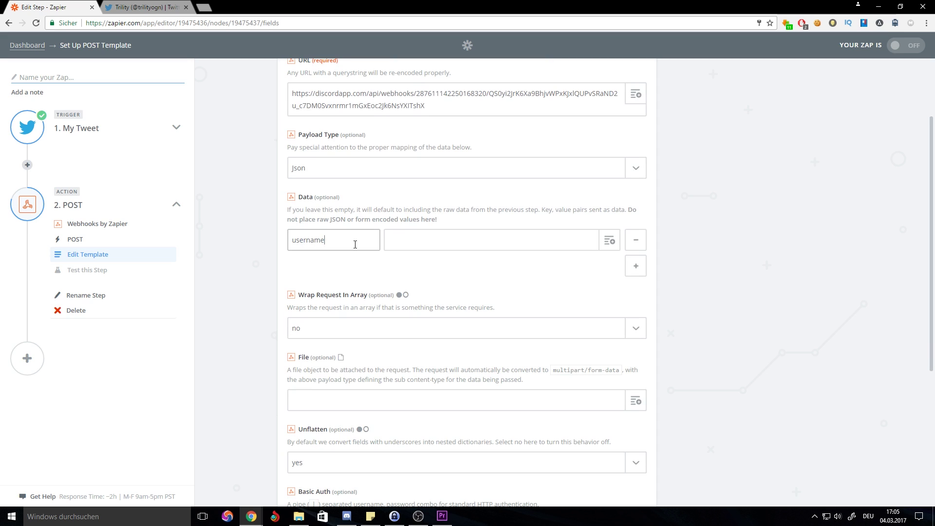
click(615, 243)
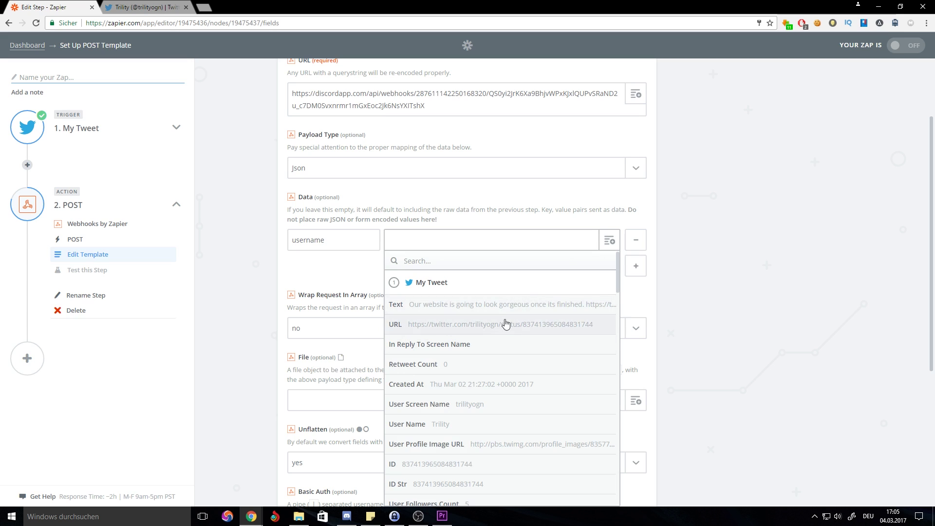
scroll(470, 370, down, 1)
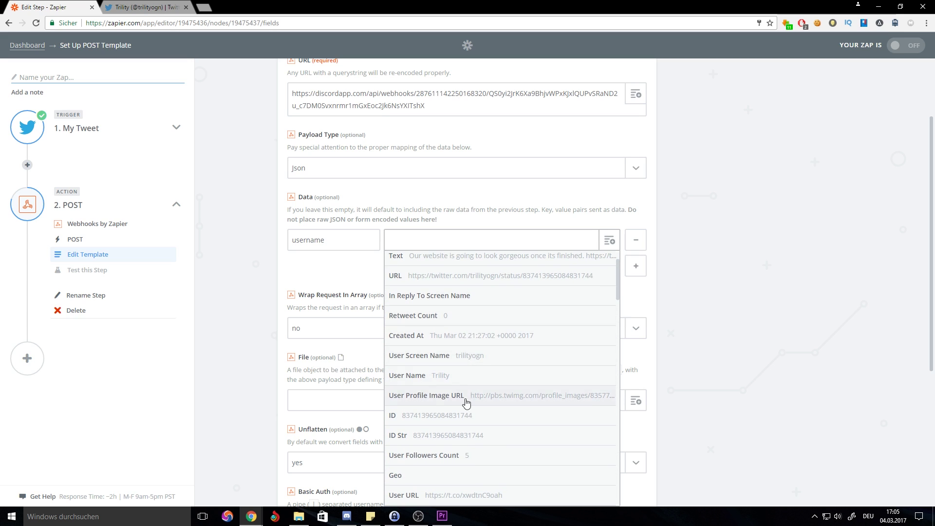
scroll(444, 380, up, 1)
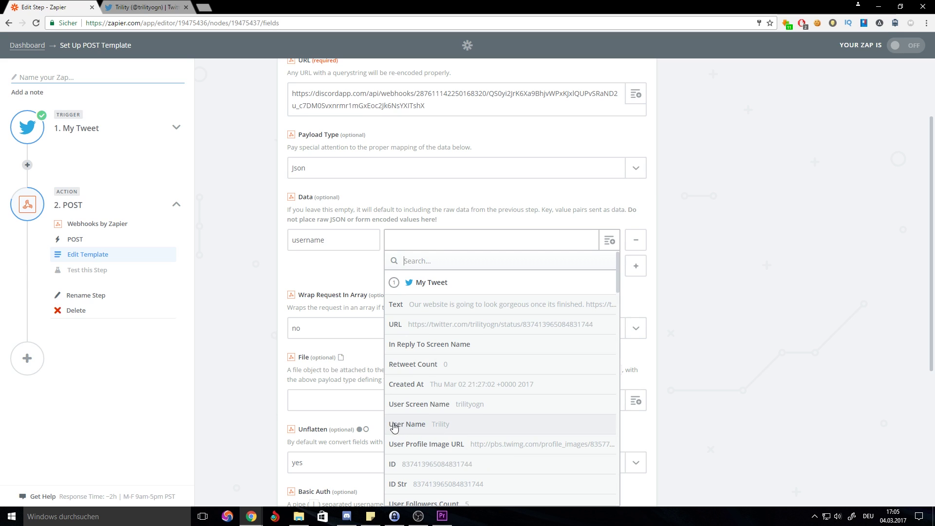
click(448, 428)
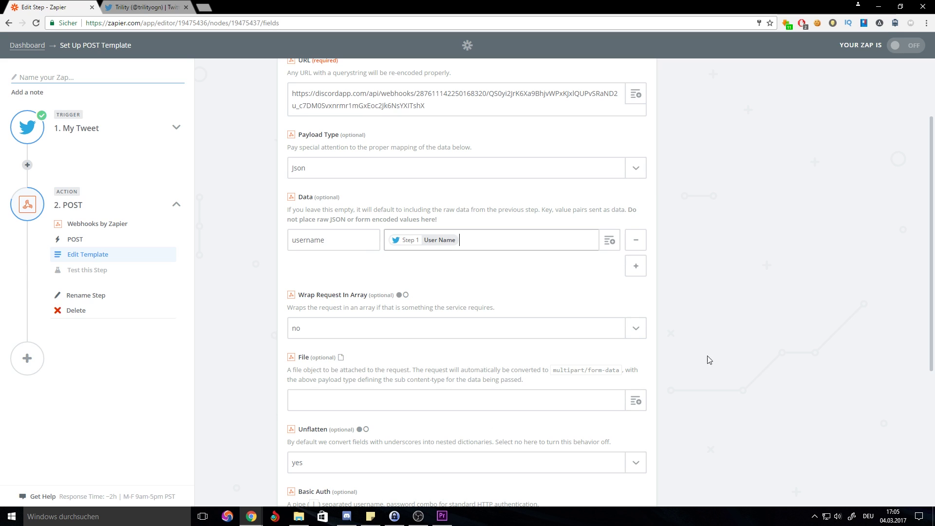
Step: Add a 'content' data row whose value starts with 'New tweet' on its own line
click(635, 268)
click(342, 265)
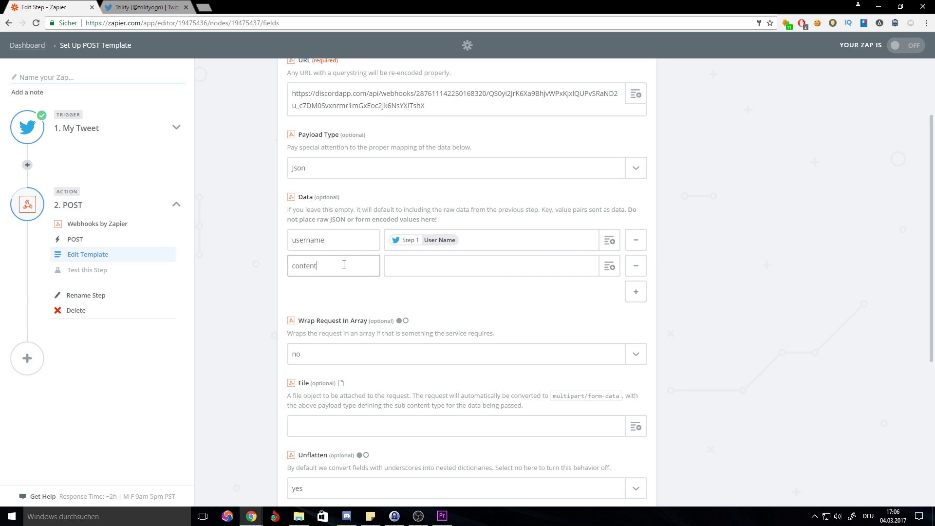
click(459, 267)
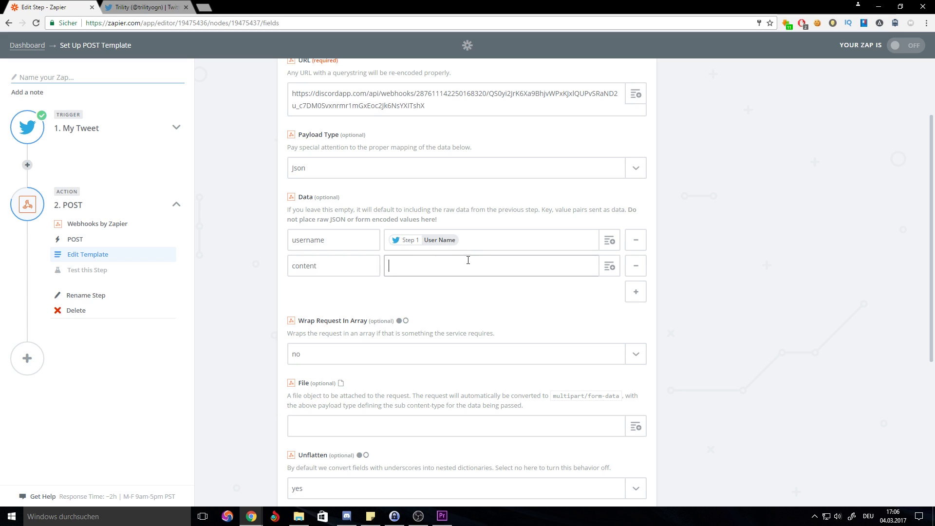
text(New tweet)
key(Return)
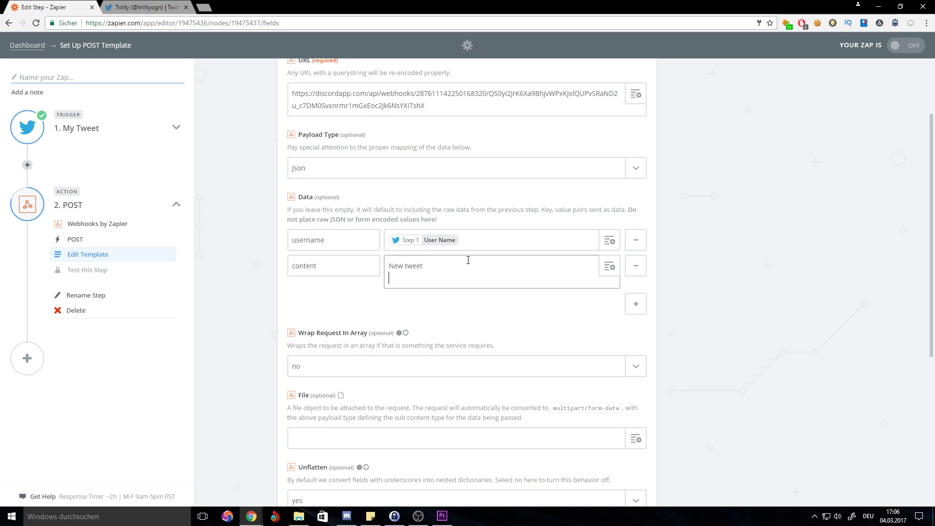
Step: Insert the tweet's Text, then a 'View Tweet:' line followed by the tweet URL
click(612, 270)
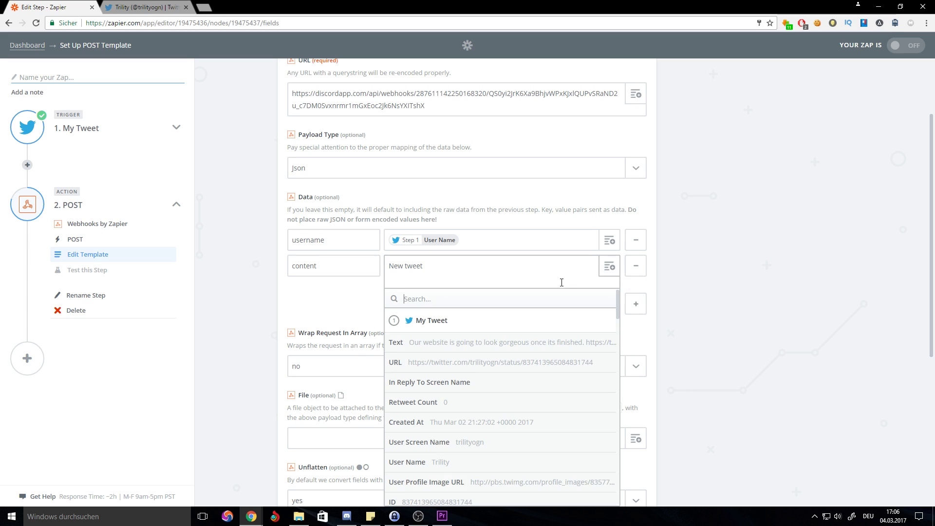
text(text)
click(439, 341)
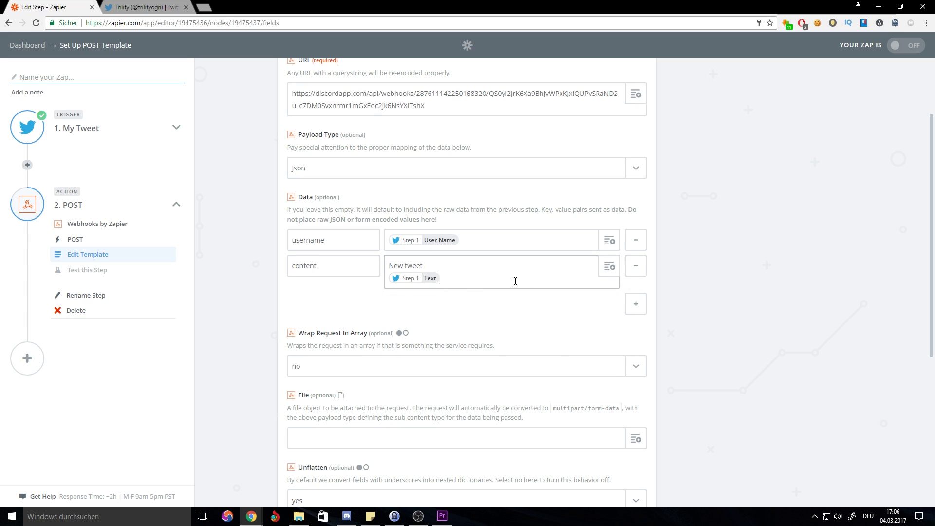
key(Return)
text(View)
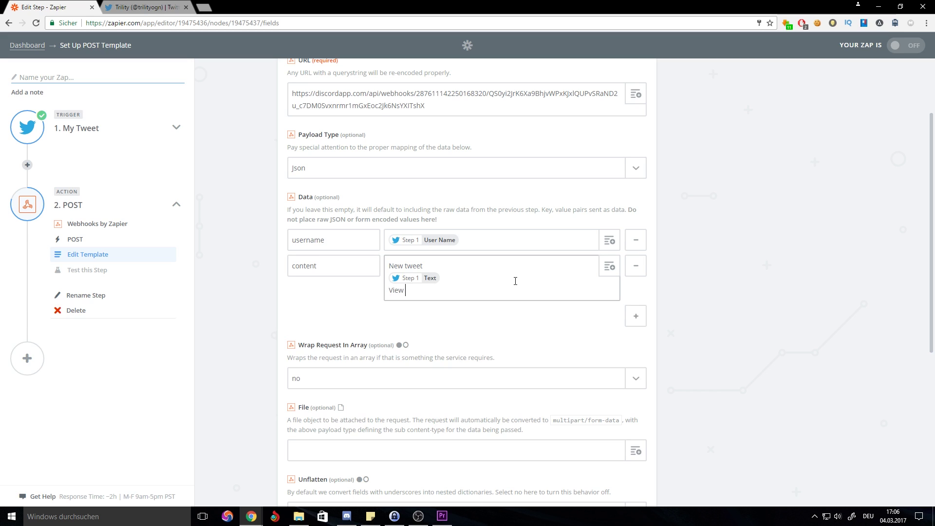
text( Tweet:)
click(609, 267)
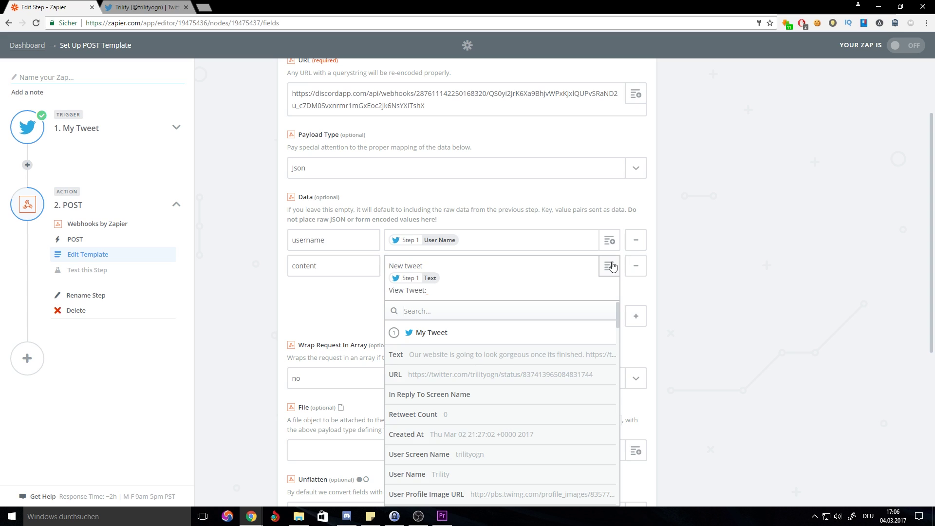
click(475, 376)
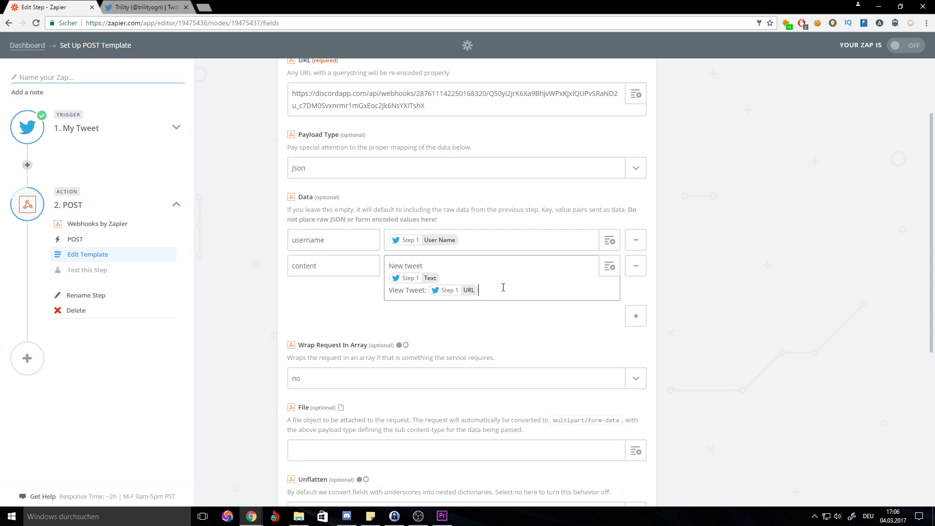
Step: Add a third data row 'avartar_url' whose value is Step 1's User Profile Image URL
click(636, 316)
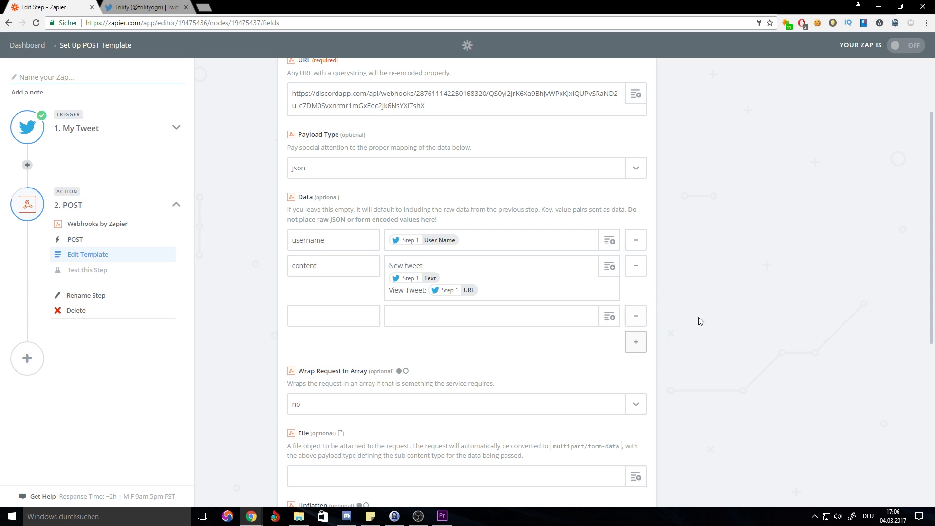
click(323, 316)
text(avartar)
key(BackSpace)
text(_url)
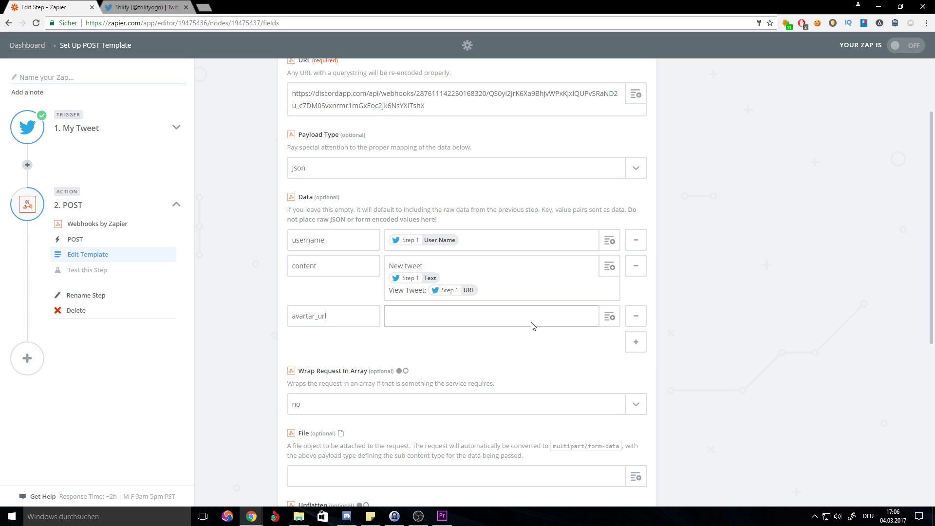
click(609, 316)
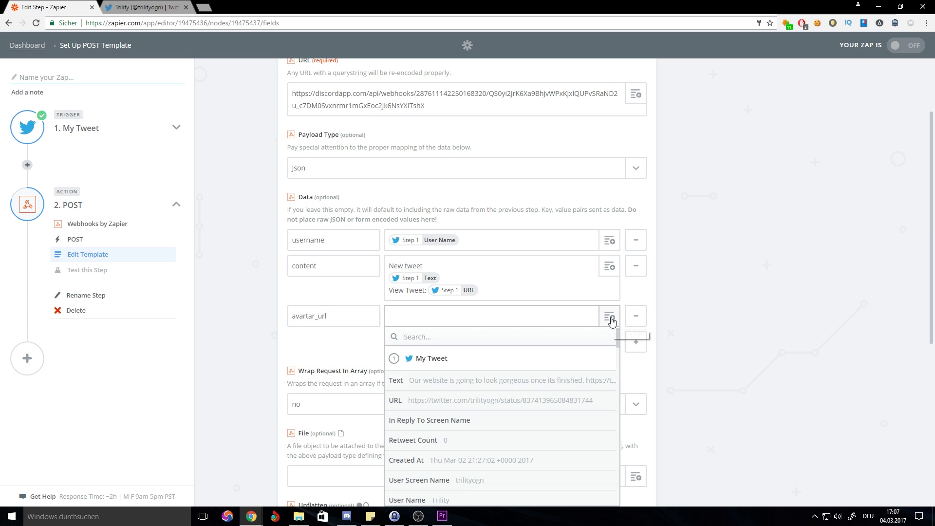
scroll(429, 429, down, 1)
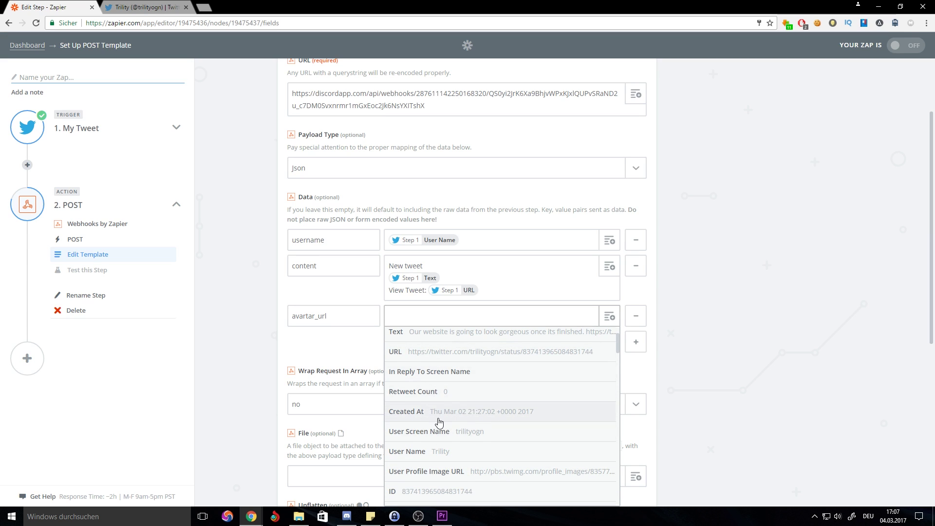
scroll(439, 421, down, 2)
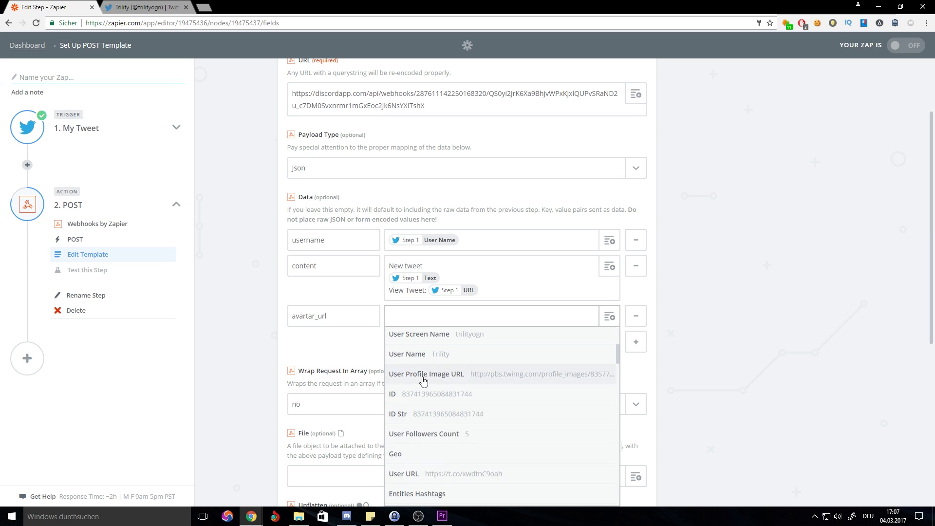
click(500, 379)
scroll(691, 400, down, 2)
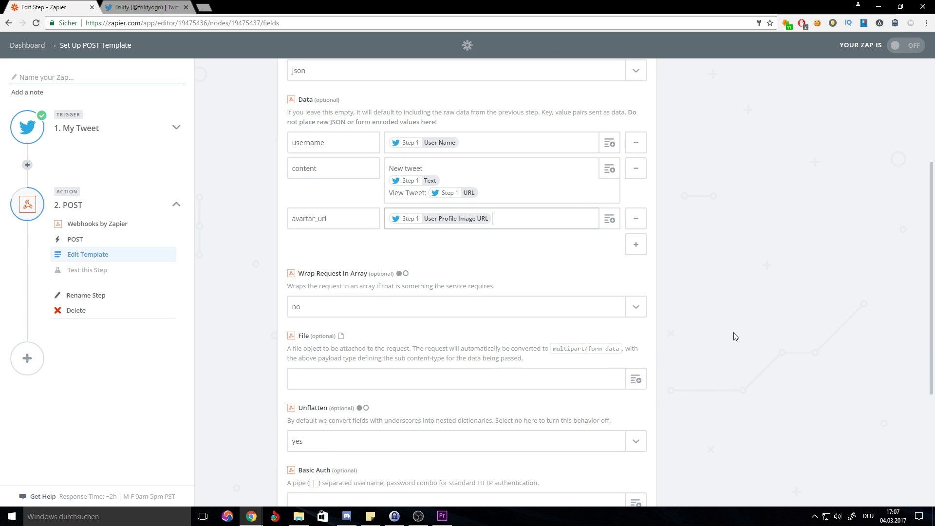
Step: Add a Content-Type header with the value application/json to the webhook request
scroll(702, 332, down, 2)
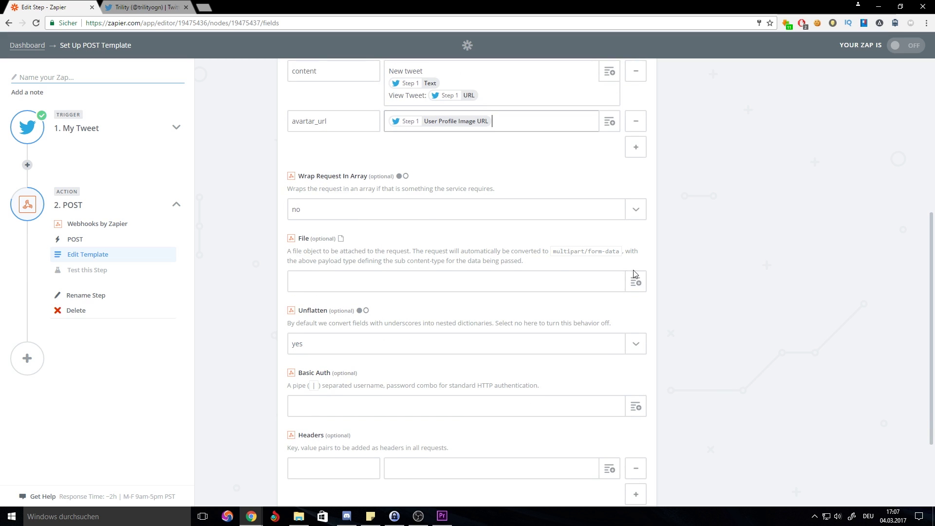
scroll(486, 302, down, 2)
scroll(502, 314, down, 1)
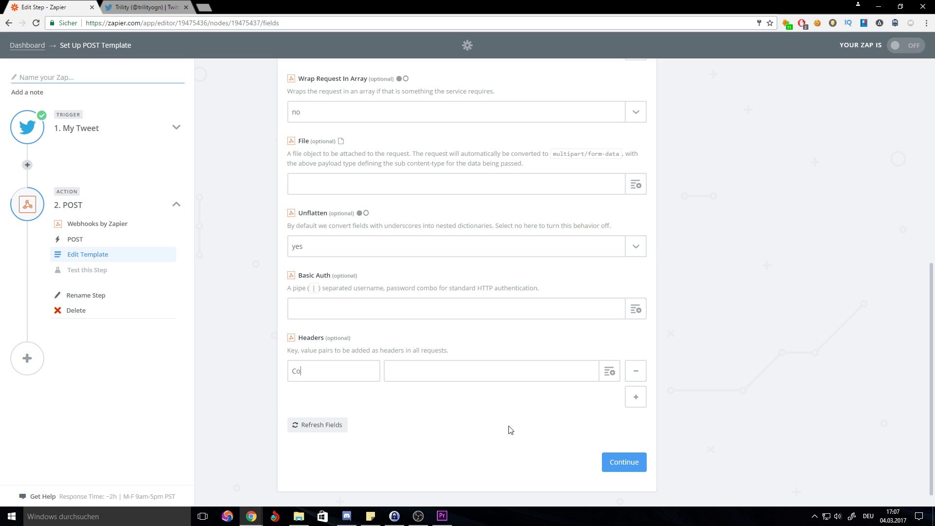
text(ntent-Type)
click(615, 376)
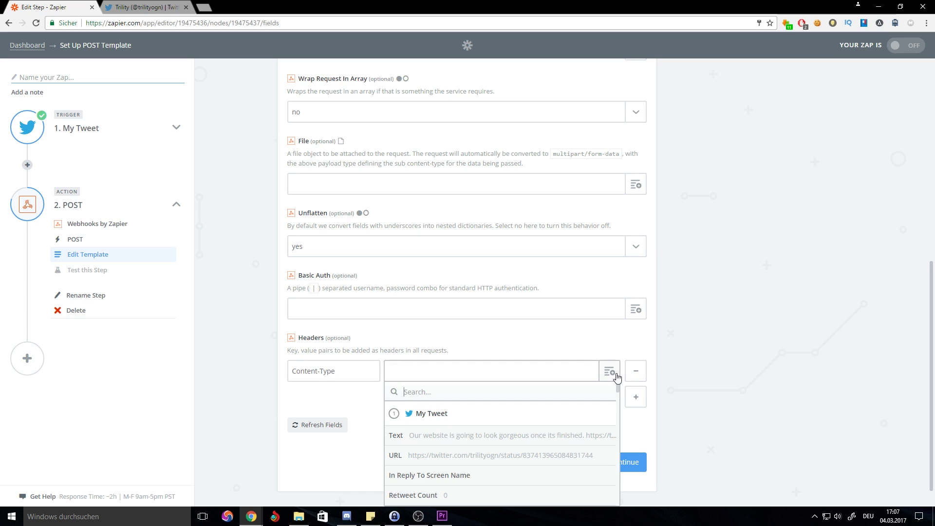
click(502, 373)
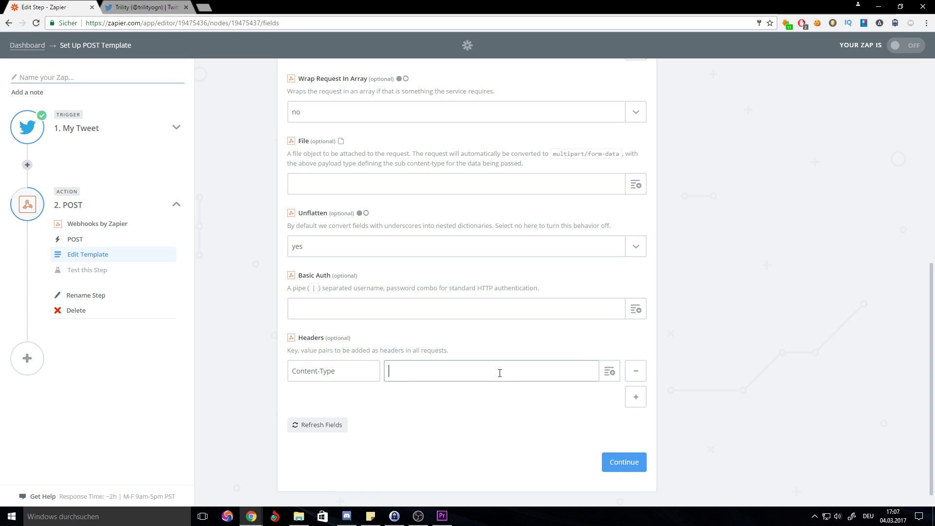
text(application/json)
click(517, 409)
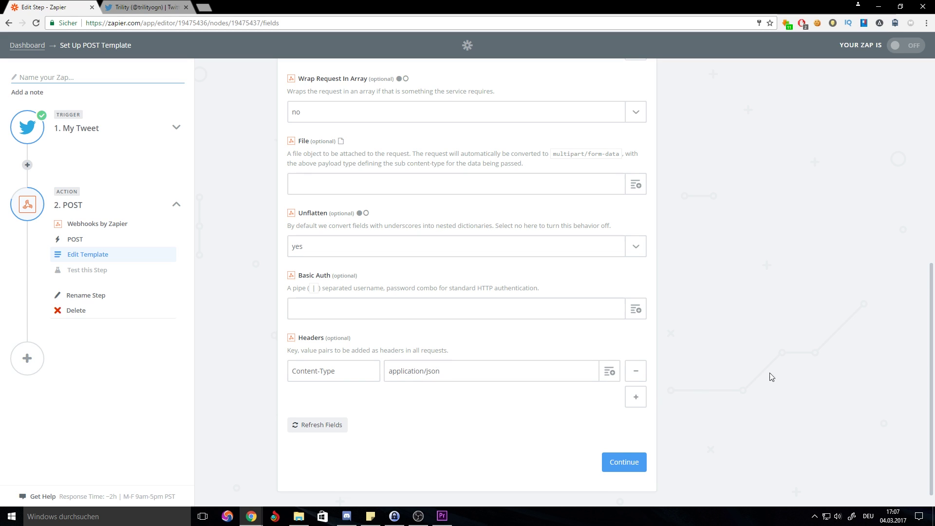
Step: Check the Content-Type header in the test preview, then send the test post to Discord
click(626, 468)
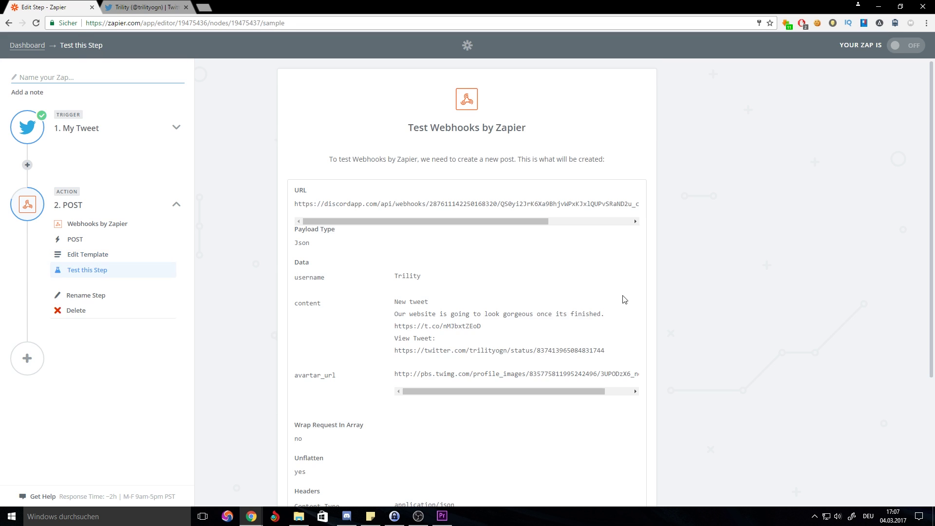
scroll(519, 286, down, 1)
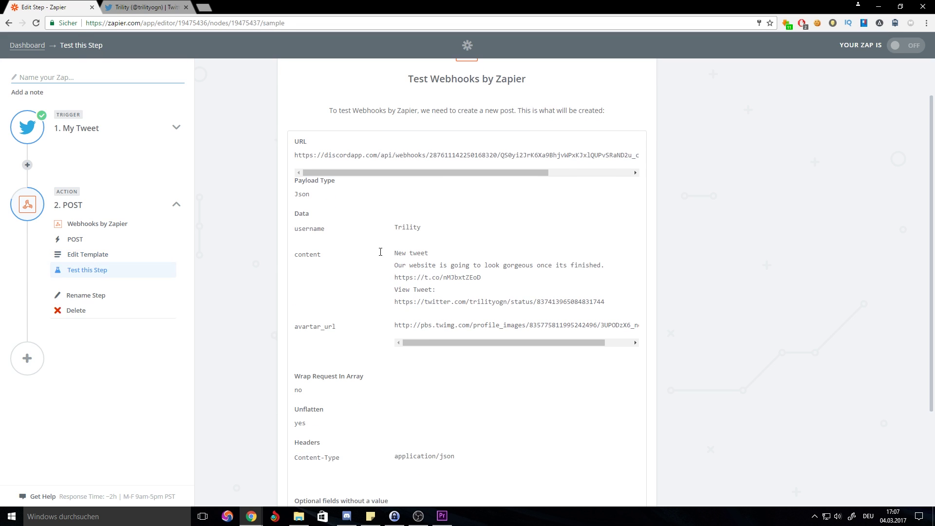
scroll(471, 294, down, 3)
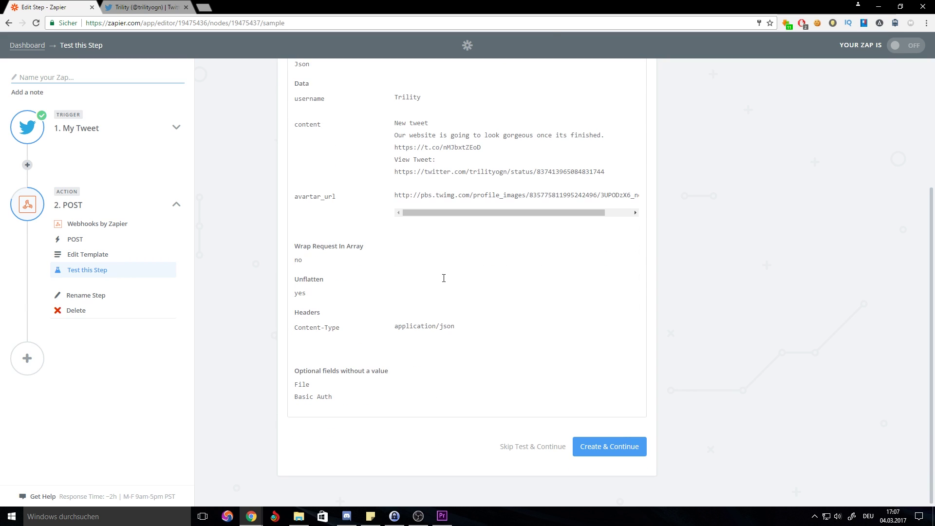
drag(301, 330, 385, 330)
drag(462, 329, 397, 330)
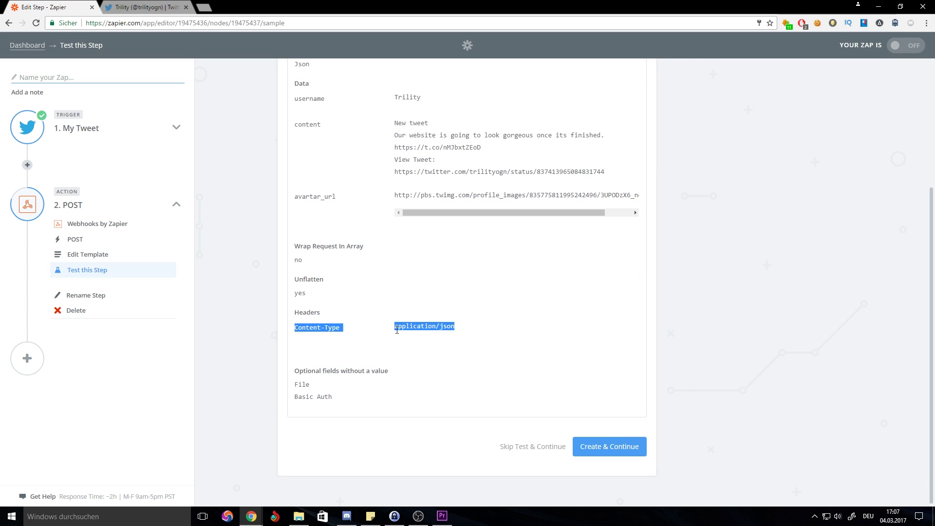
click(447, 346)
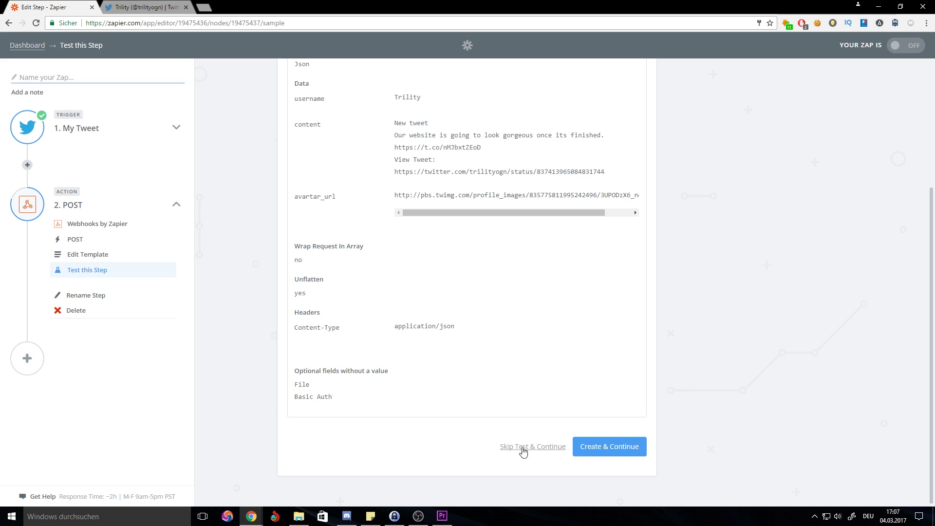
click(609, 447)
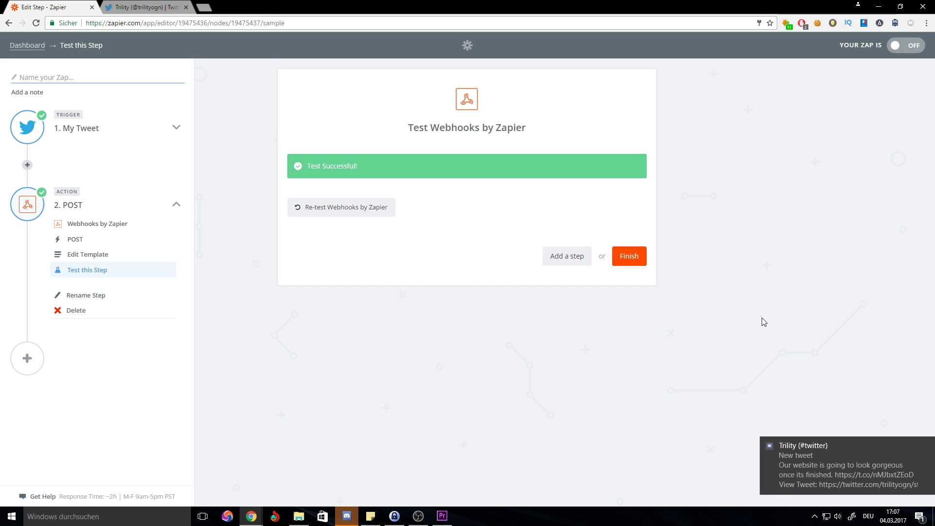
click(806, 466)
drag(30, 31, 806, 463)
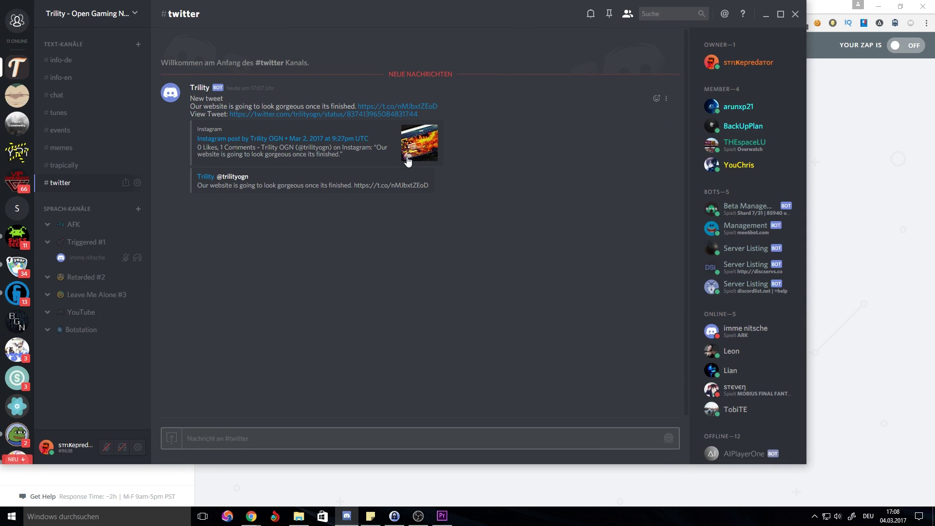
drag(232, 186, 407, 186)
click(215, 201)
drag(194, 190, 432, 197)
click(515, 251)
click(780, 14)
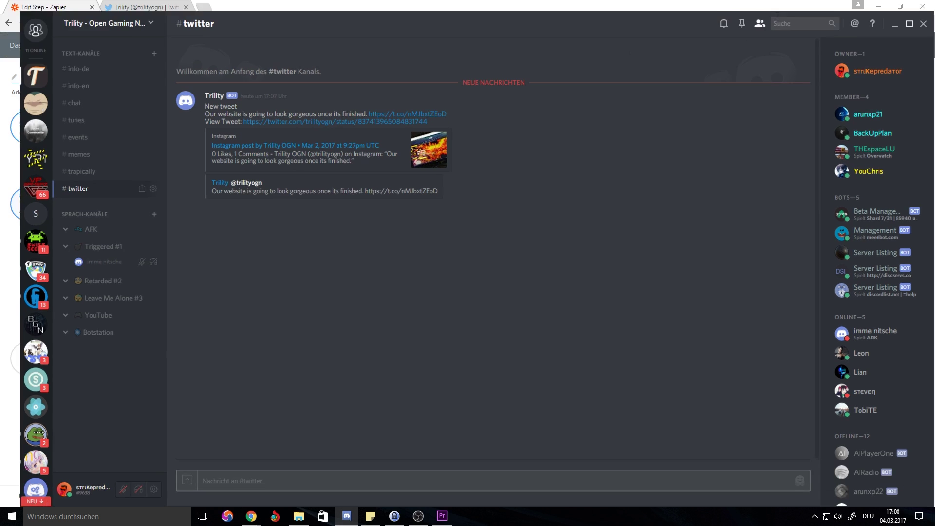
click(891, 14)
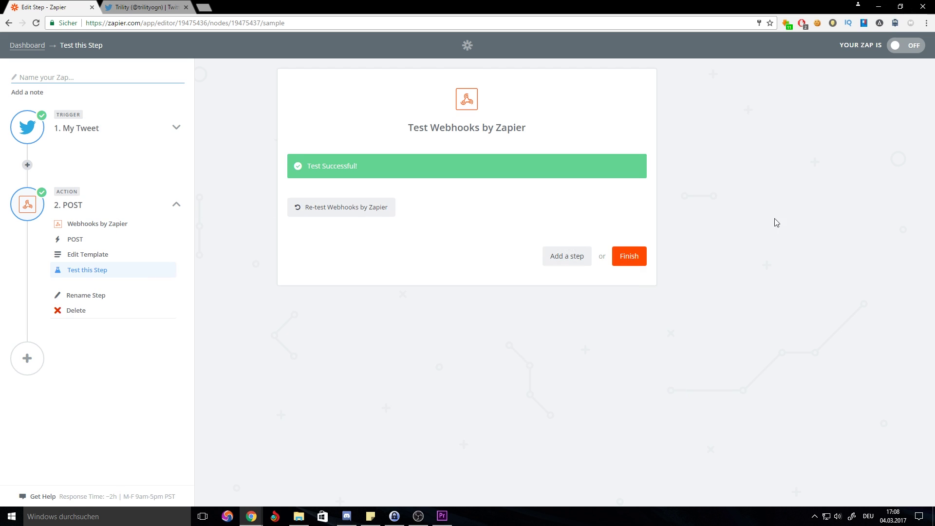
Step: Finish setup and name the zap 'Trility Twitter Handle'
click(640, 259)
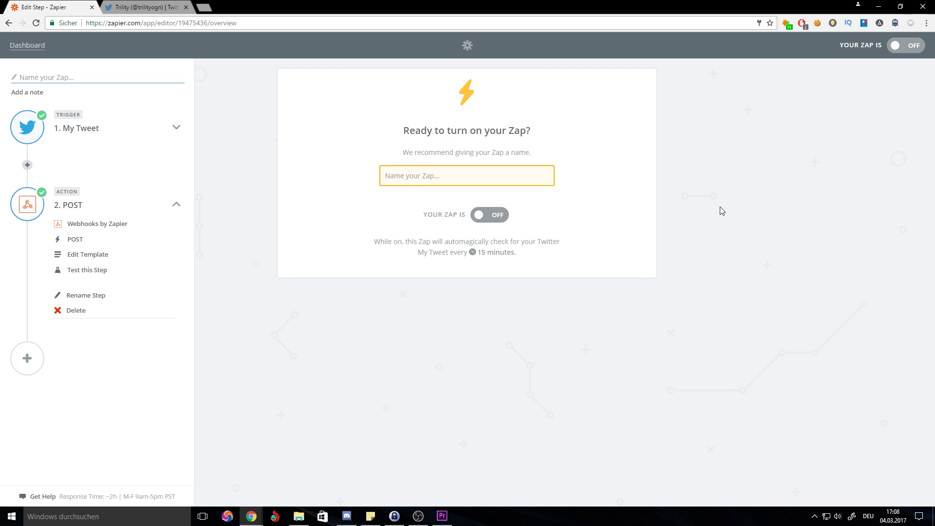
text(Tw)
key(BackSpace)
key(BackSpace)
text(Trility)
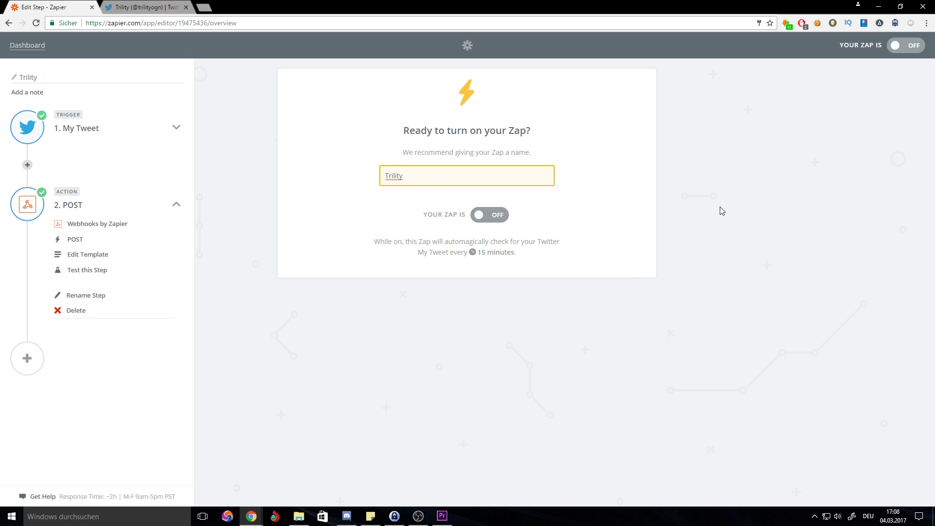
text( Twitter Handle)
click(722, 210)
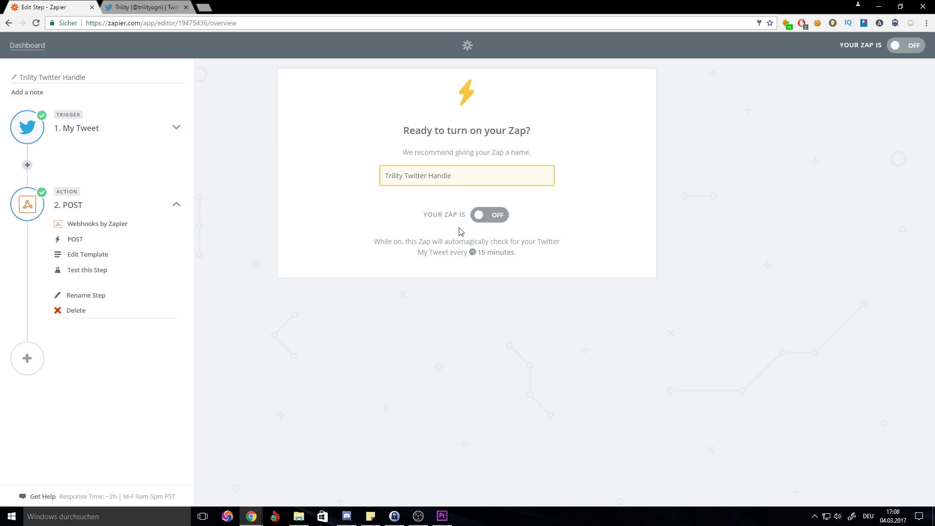
Step: Switch the zap on and review its every-15-minutes tweet-checking explanation
click(486, 220)
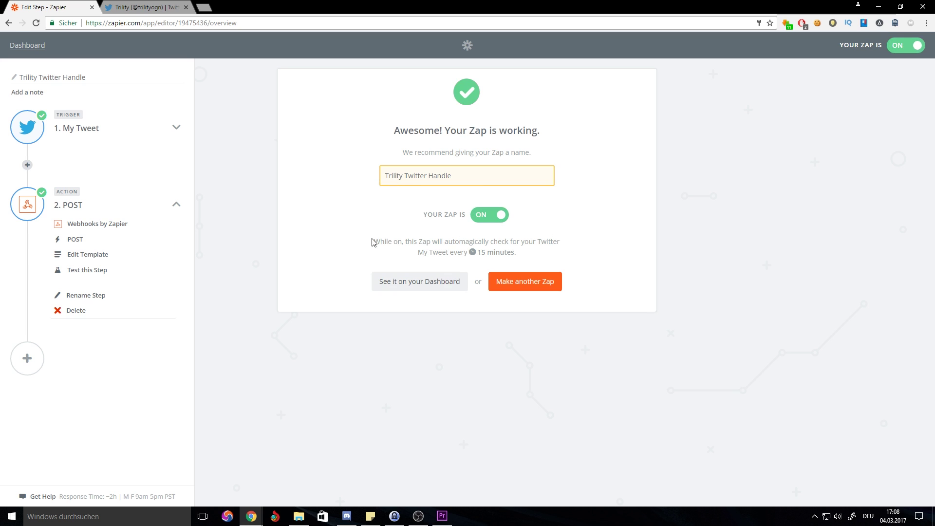
drag(372, 242, 568, 251)
click(563, 253)
drag(511, 241, 679, 257)
click(681, 258)
drag(413, 253, 580, 273)
click(671, 266)
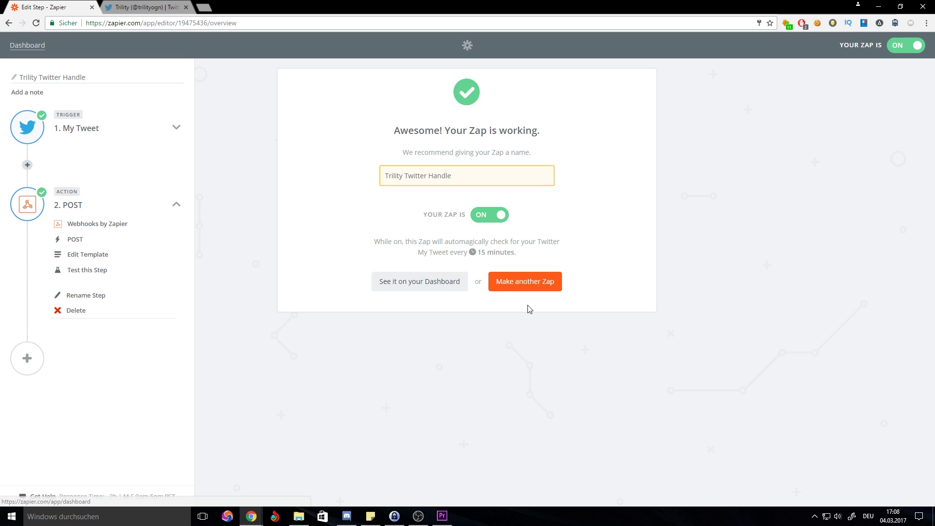
Step: Go to the dashboard to see the Trility Twitter Handle zap in Home
click(421, 286)
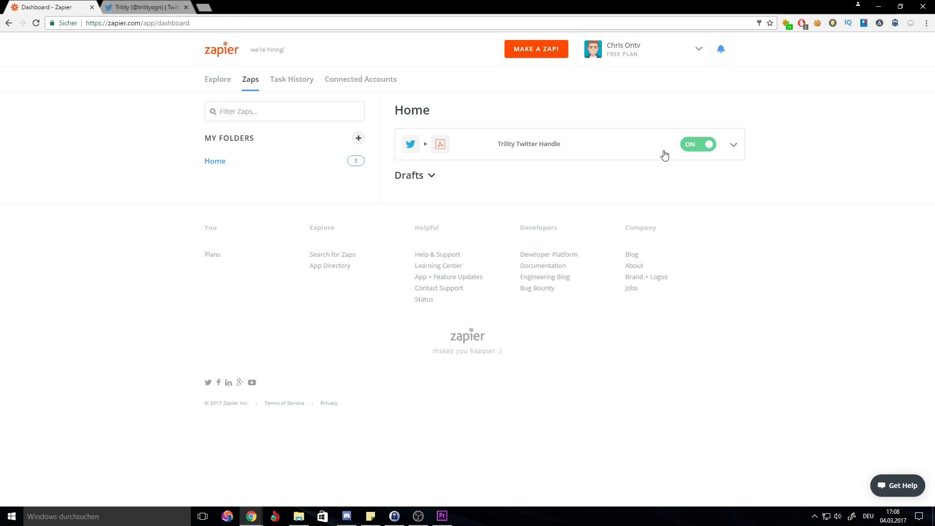